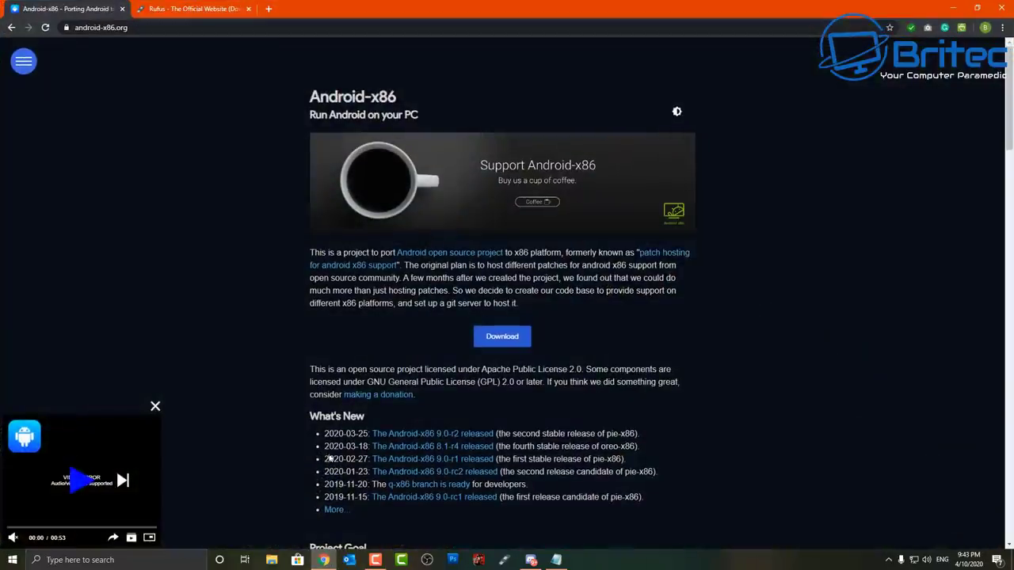
- Close the mini video player in the lower-left corner of the Android-x86 home page
{"action": "left_click", "coordinate": [155, 406]}
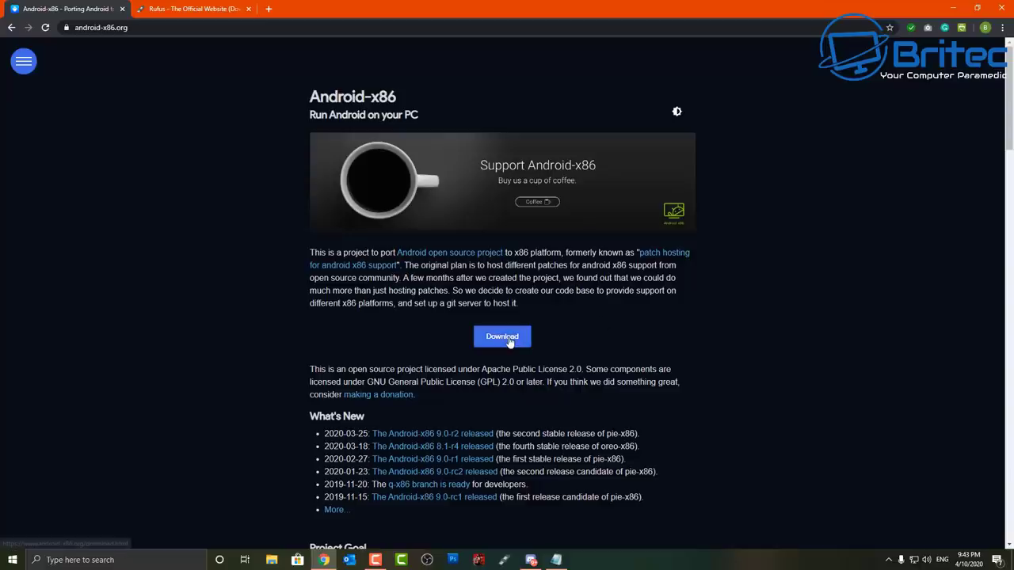
- Download the Android-x86 9.0-r2 64-bit ISO from FossHub, then switch to the Rufus tab
{"action": "left_click", "coordinate": [442, 440]}
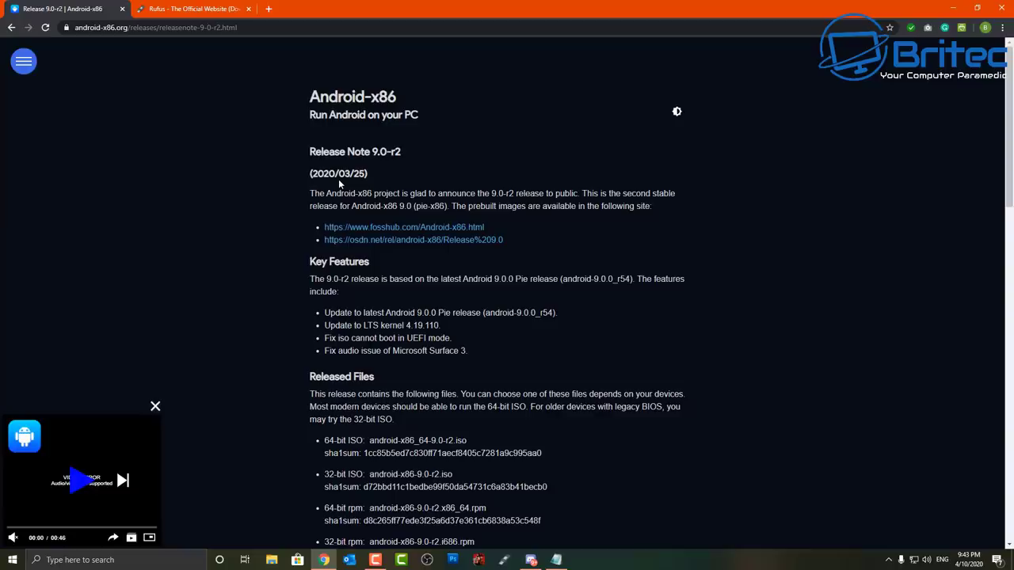
{"action": "left_click", "coordinate": [384, 229]}
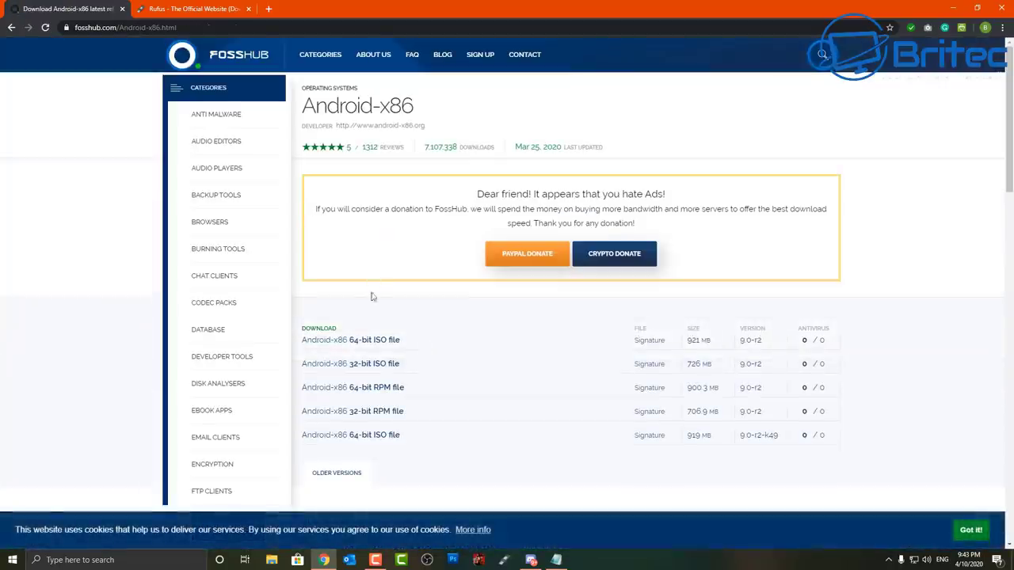
{"action": "left_click", "coordinate": [381, 346]}
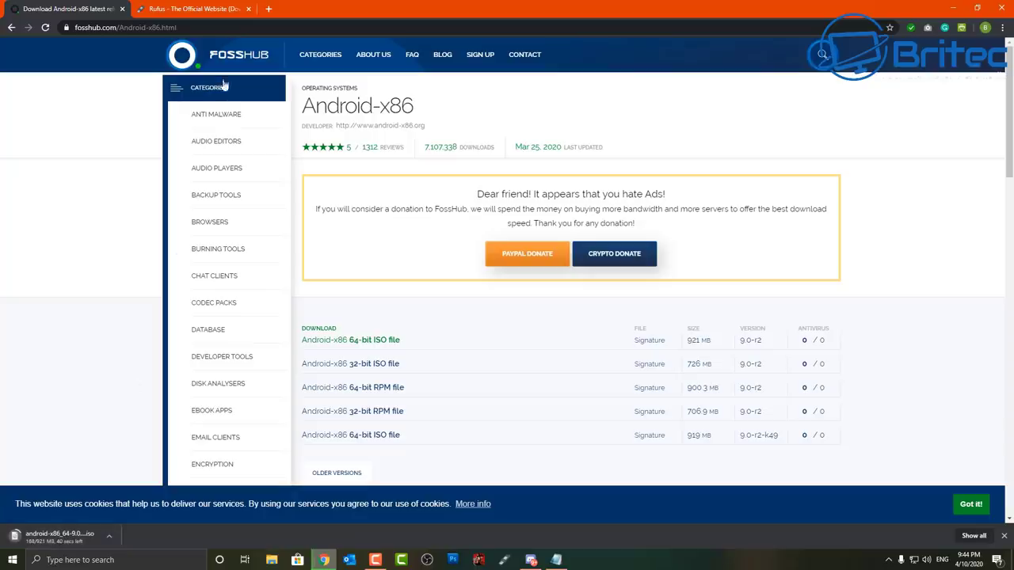
{"action": "left_click", "coordinate": [195, 11]}
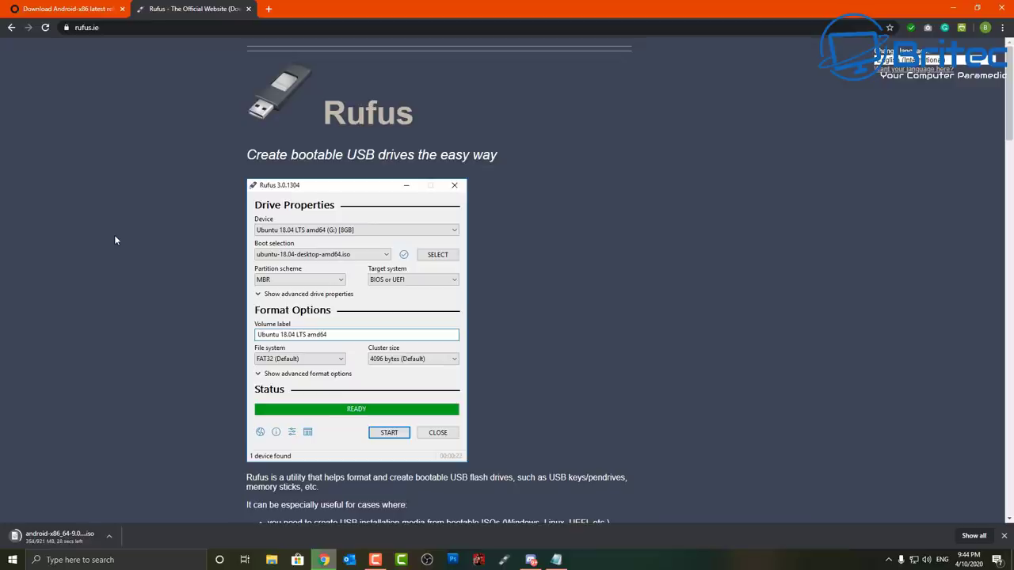
- Scroll down the Rufus page to its Download section
{"action": "scroll", "coordinate": [508, 370], "scroll_direction": "down", "scroll_amount": 5}
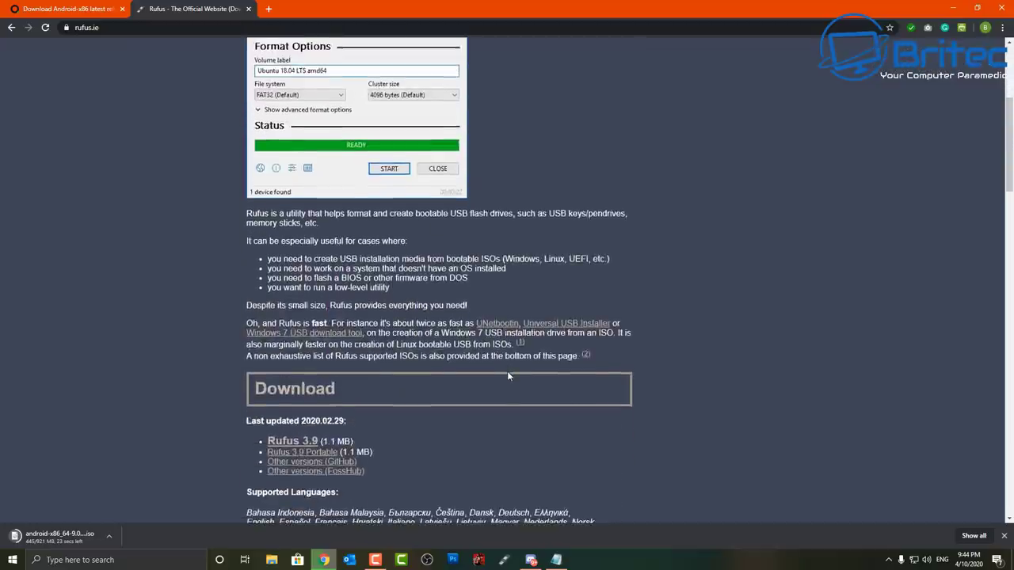
{"action": "scroll", "coordinate": [508, 376], "scroll_direction": "down", "scroll_amount": 2}
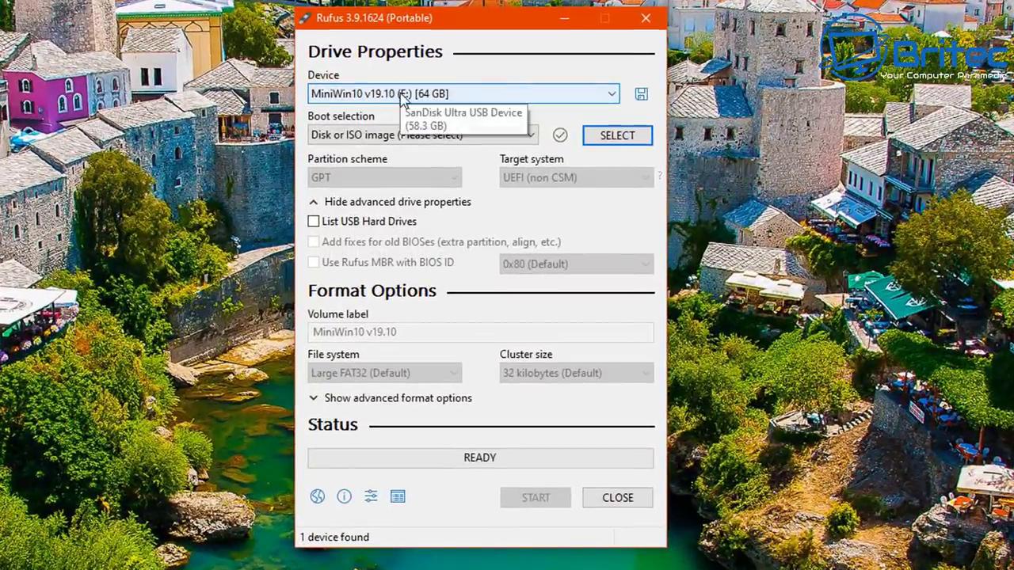
- Load android-x86_64-9.0-r2.iso into Rufus as the boot image and start writing the USB drive
{"action": "left_click", "coordinate": [608, 141]}
{"action": "left_click", "coordinate": [318, 182]}
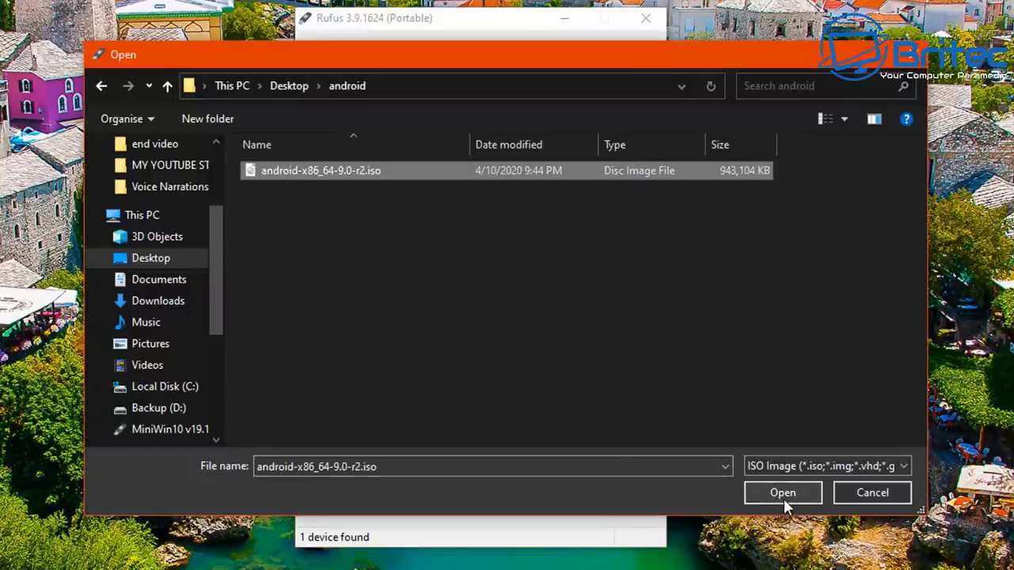
{"action": "left_click", "coordinate": [784, 499]}
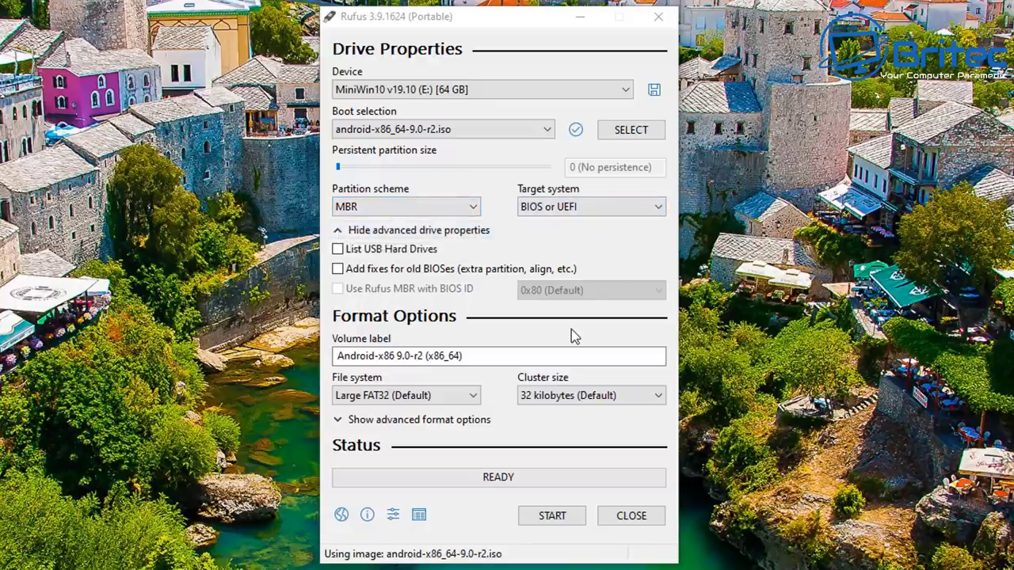
{"action": "left_click", "coordinate": [511, 339]}
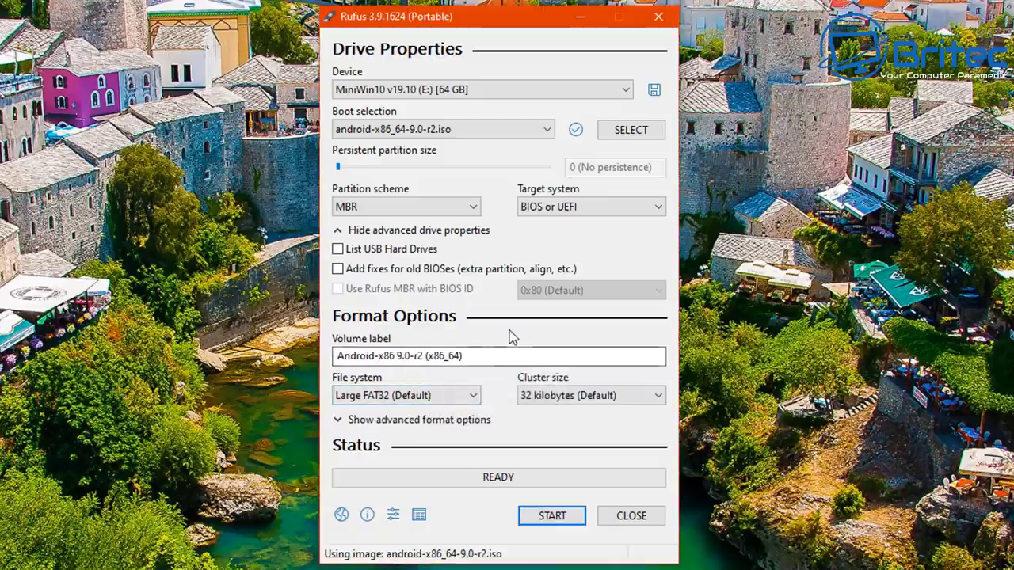
{"action": "left_click", "coordinate": [546, 516]}
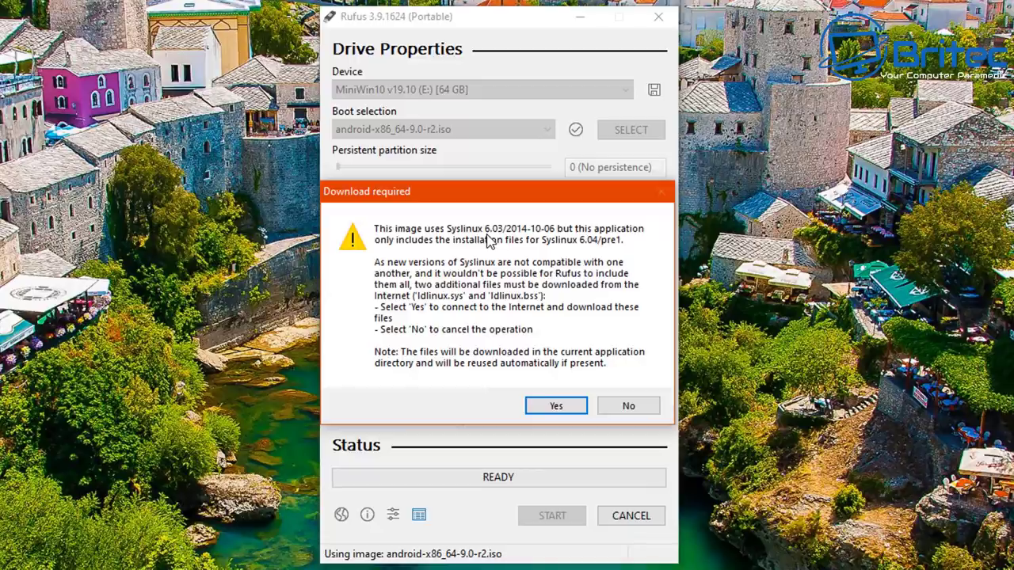
- Accept the Syslinux 6.03 download, keep ISO Image mode, and confirm erasing the USB drive
{"action": "left_click", "coordinate": [554, 408]}
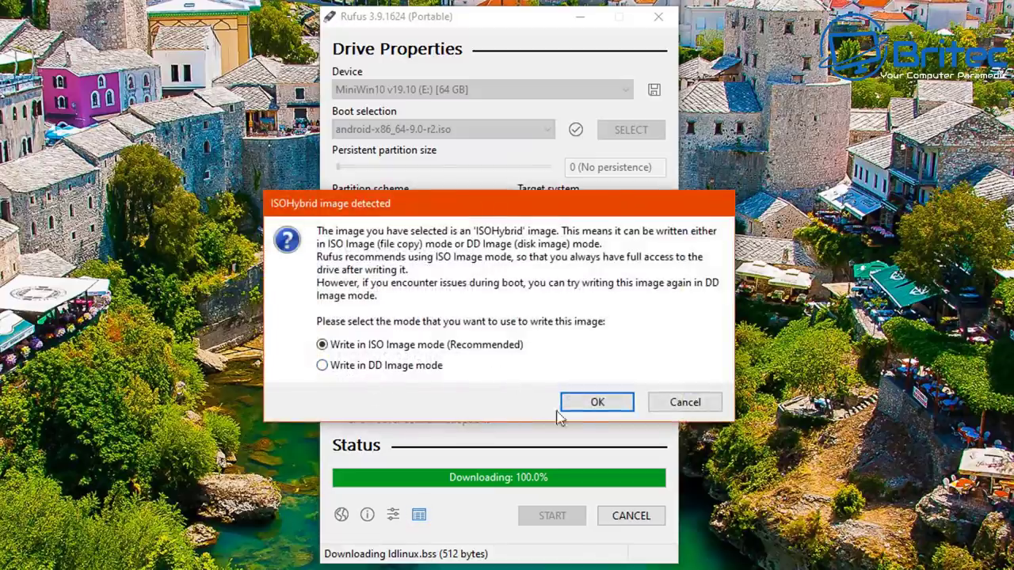
{"action": "left_click", "coordinate": [594, 406]}
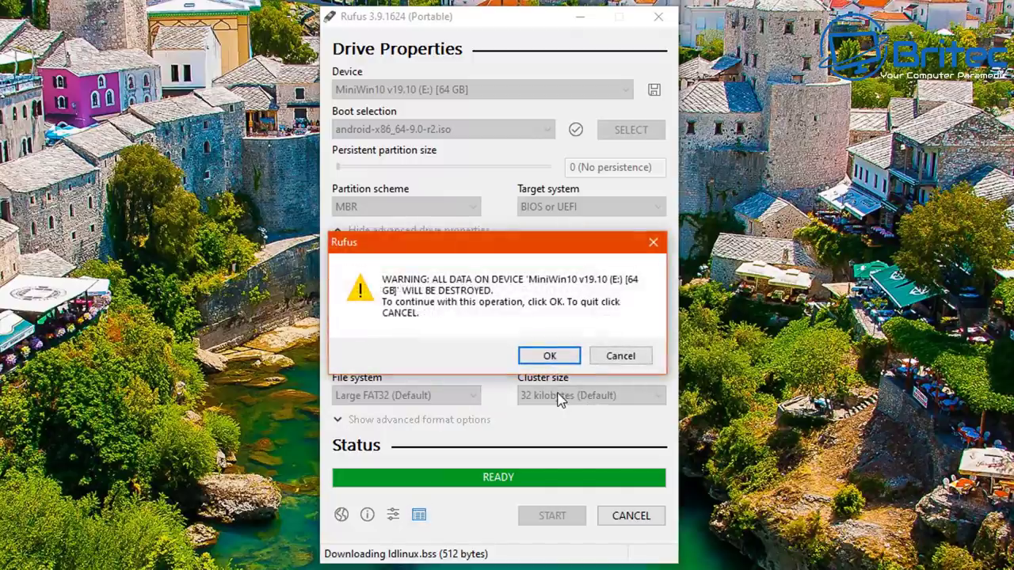
{"action": "left_click", "coordinate": [551, 357]}
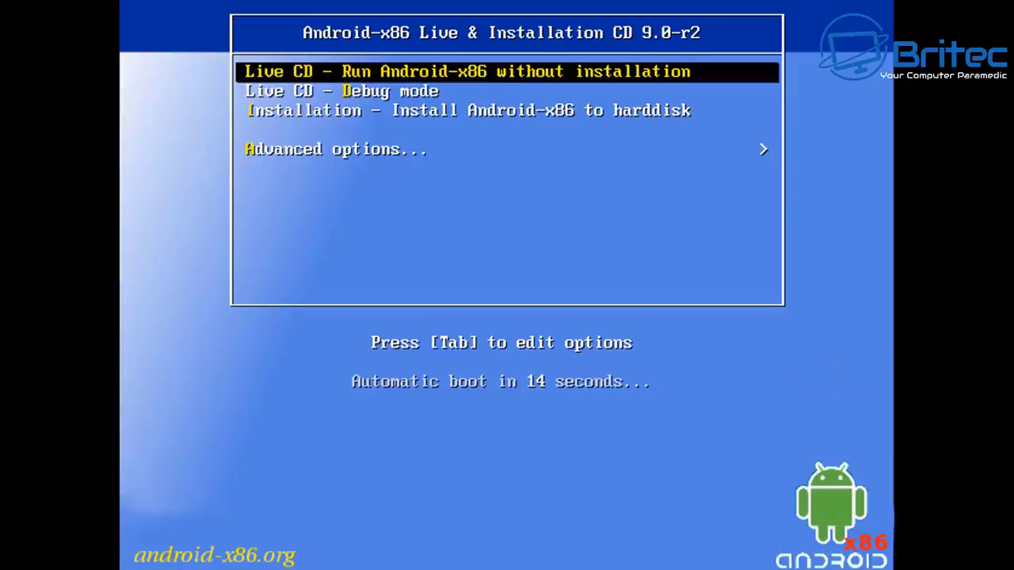
- Highlight the 'Installation - Install Android-x86 to harddisk' boot option
{"action": "key", "text": "Down"}
{"action": "key", "text": "Down"}
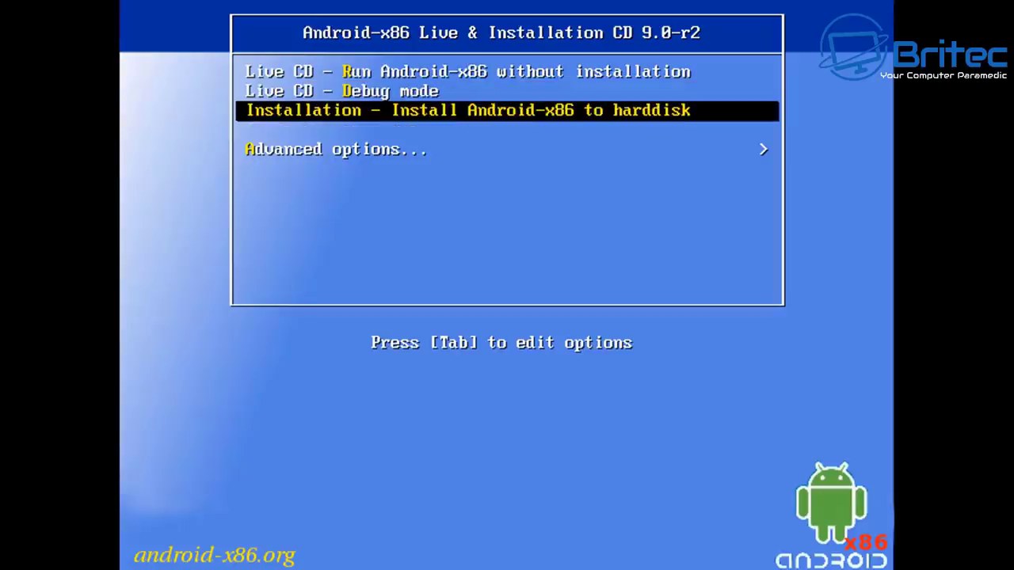
- Boot the installer, choose Create/Modify partitions, and decline GPT to reach cfdisk on /dev/sda
{"action": "key", "text": "Return"}
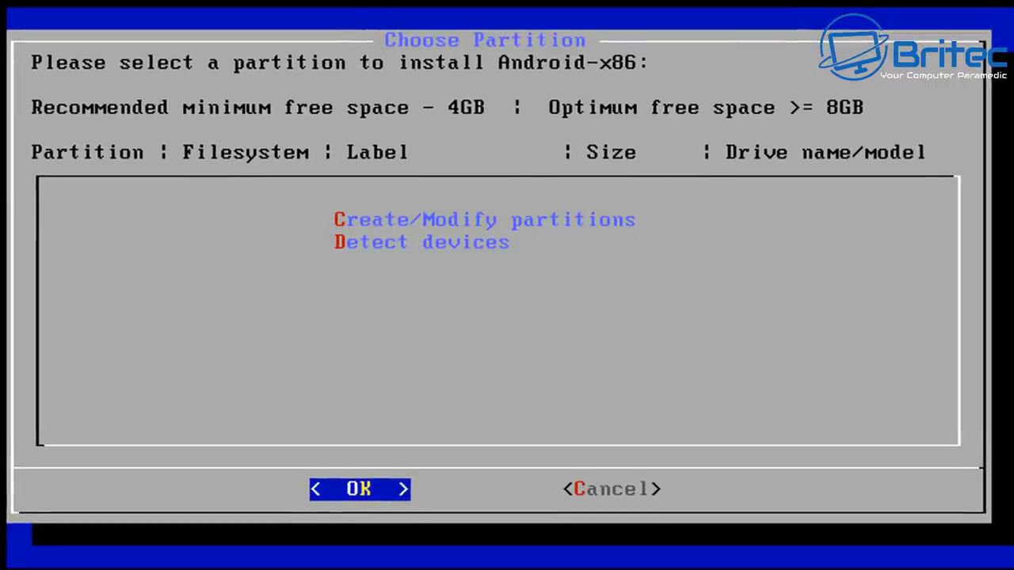
{"action": "key", "text": "Tab"}
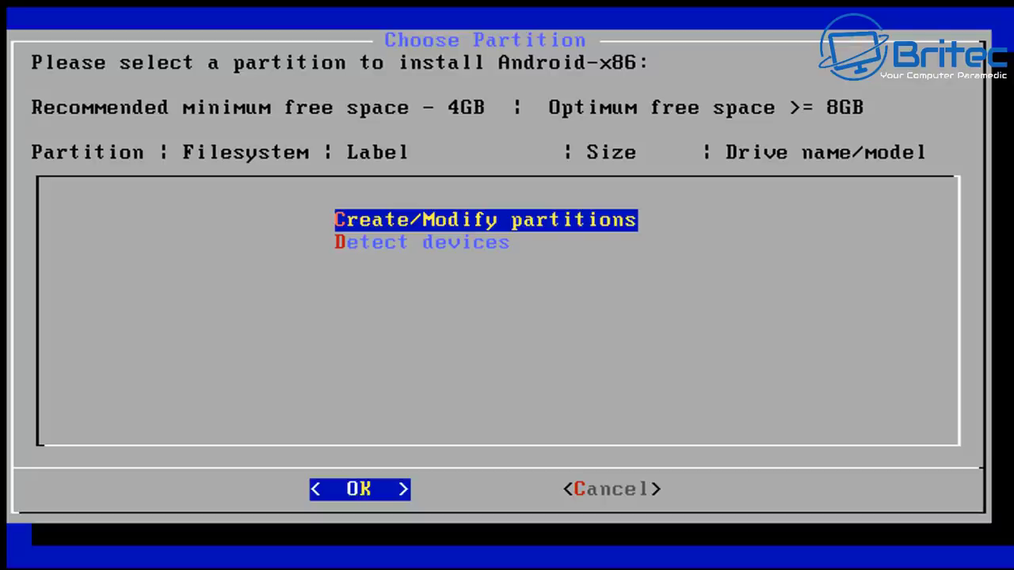
{"action": "key", "text": "Return"}
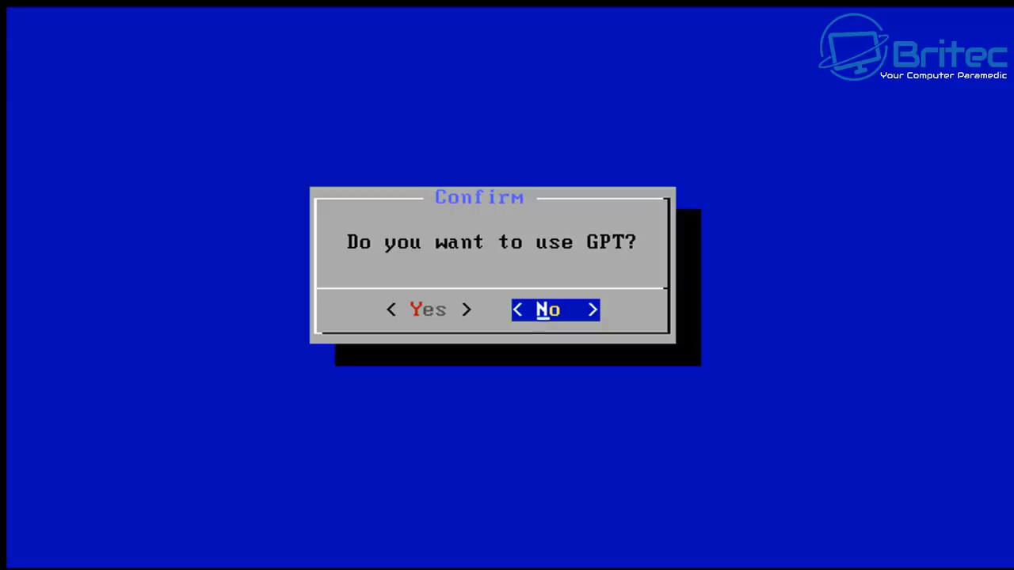
{"action": "key", "text": "Return"}
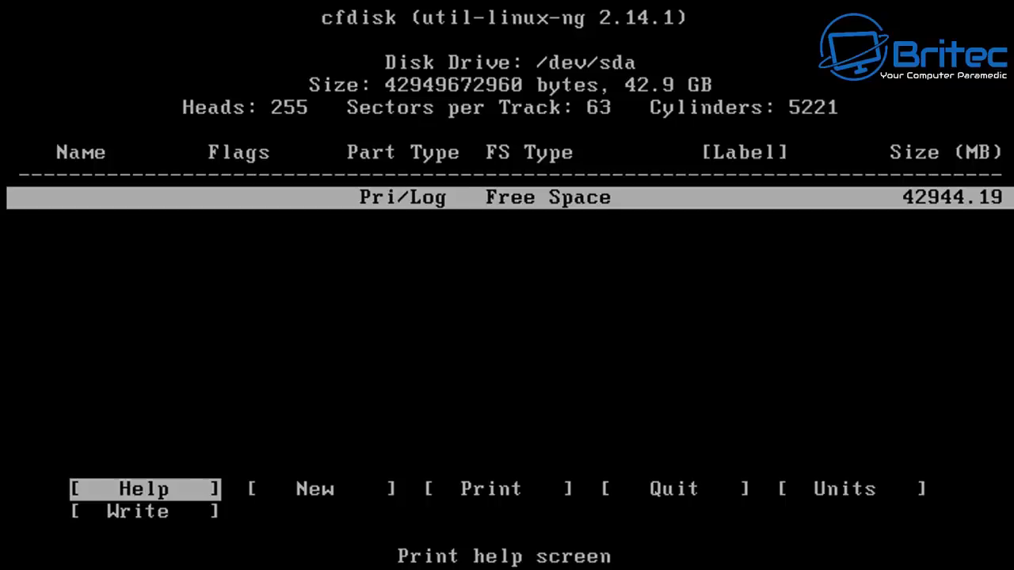
- Create a primary sda1 partition using all 42944.19 MB and mark it bootable
{"action": "key", "text": "Right"}
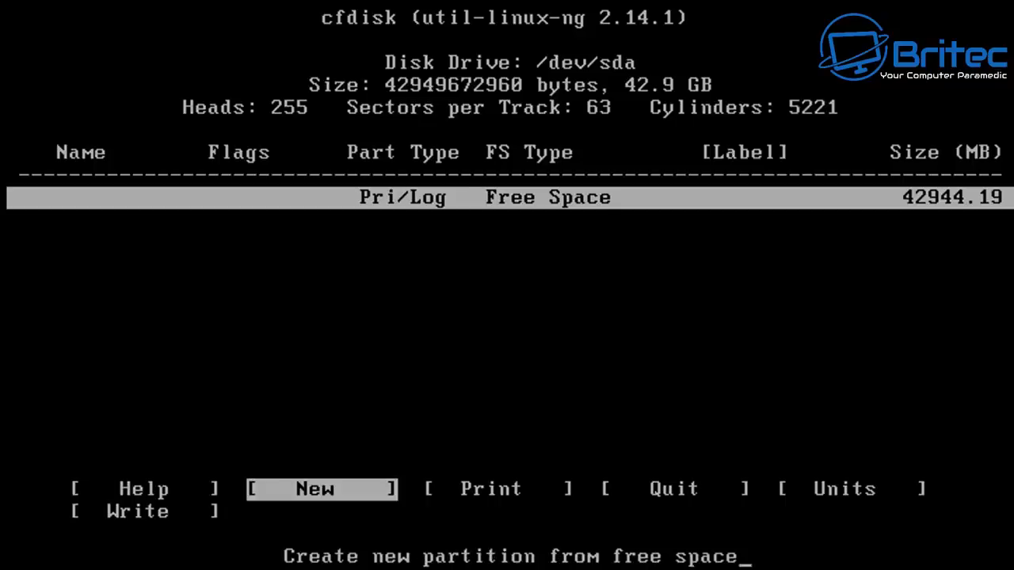
{"action": "key", "text": "Return"}
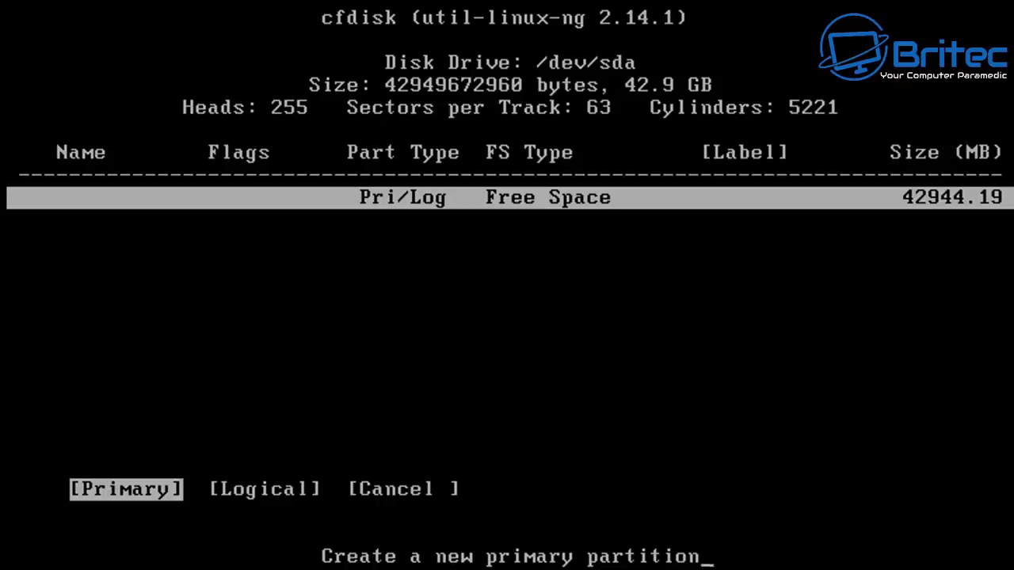
{"action": "key", "text": "Return"}
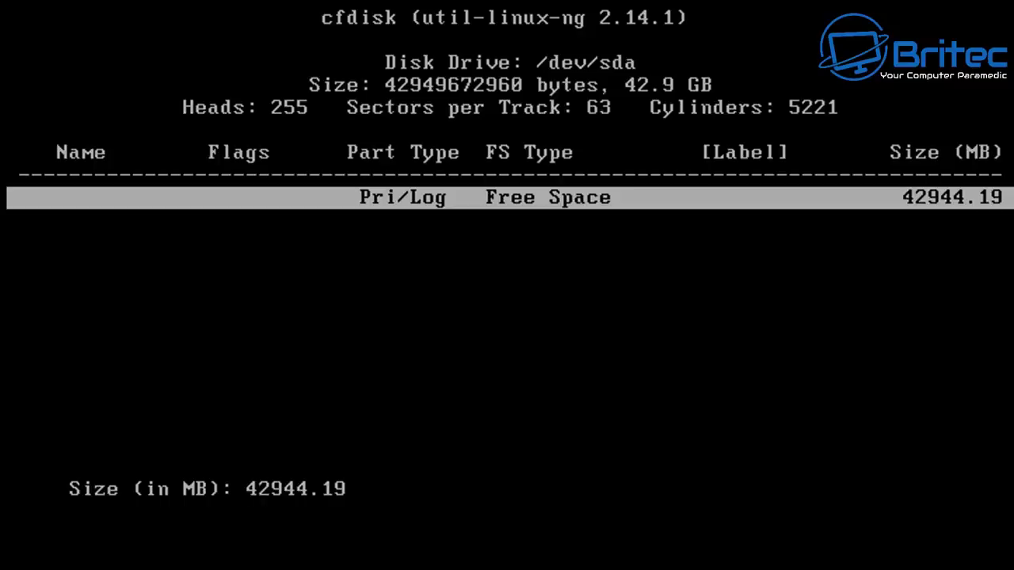
{"action": "key", "text": "Return"}
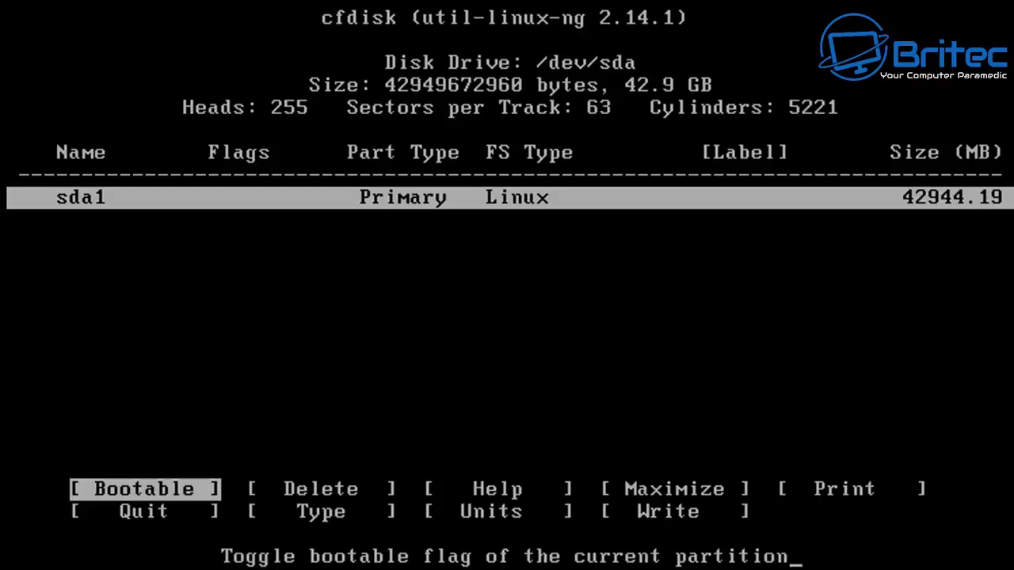
{"action": "key", "text": "Return"}
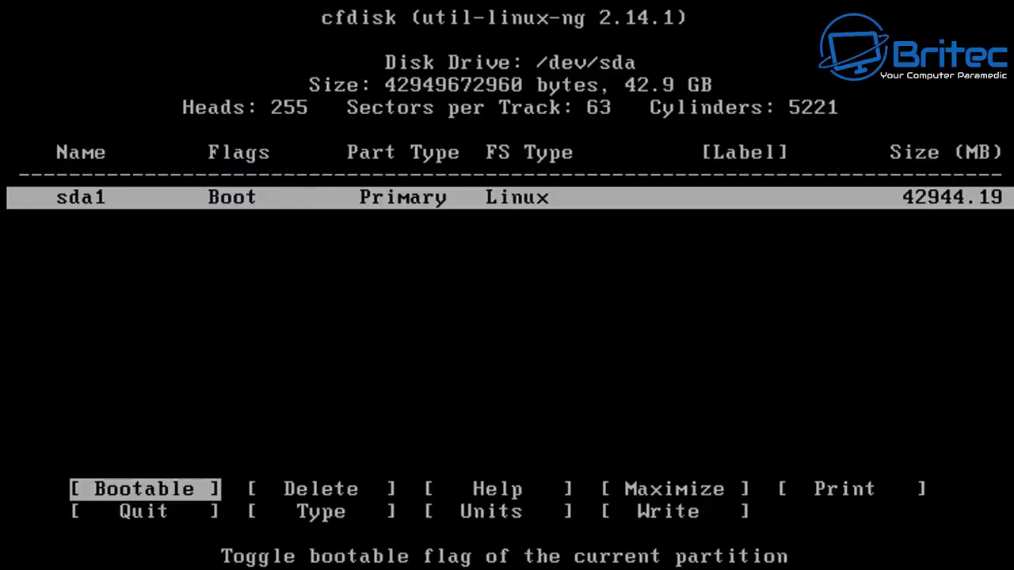
- Write the partition table to disk, confirming with 'yes'
{"action": "key", "text": "Right"}
{"action": "key", "text": "Right"}
{"action": "key", "text": "Right"}
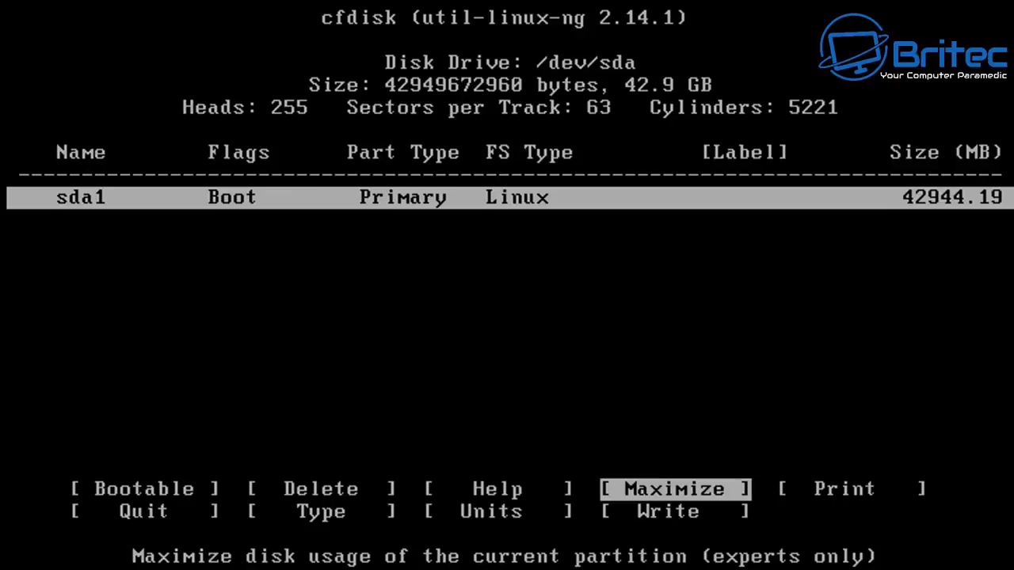
{"action": "key", "text": "Down"}
{"action": "key", "text": "Right"}
{"action": "key", "text": "Right"}
{"action": "key", "text": "Right"}
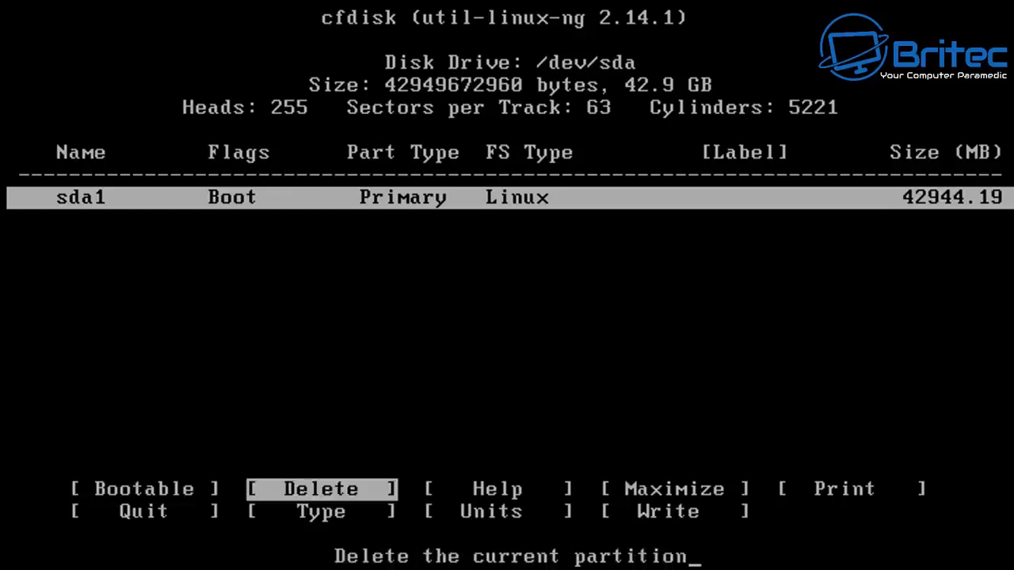
{"action": "key", "text": "Right"}
{"action": "key", "text": "Right"}
{"action": "key", "text": "Right"}
{"action": "key", "text": "Right"}
{"action": "key", "text": "Right"}
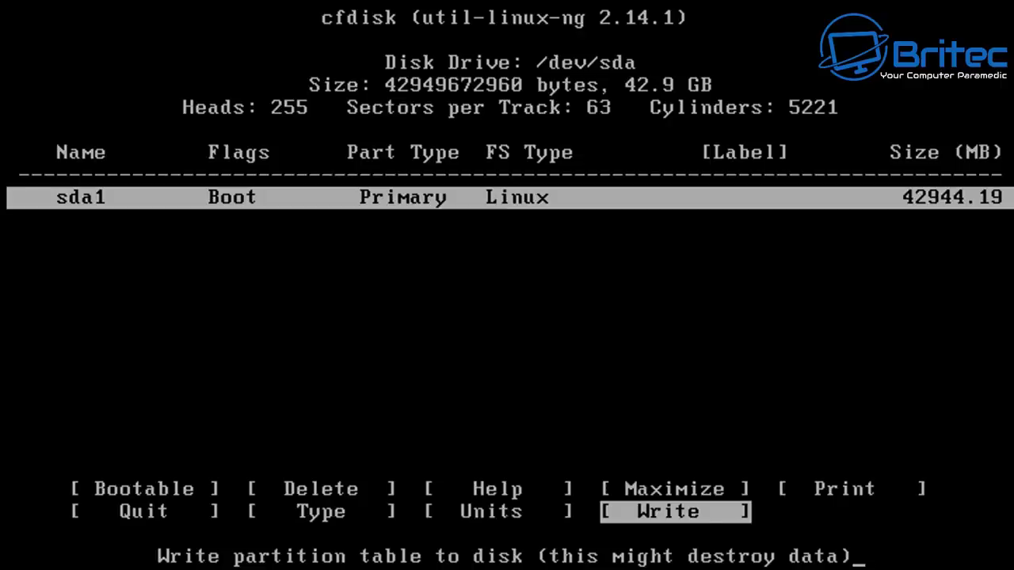
{"action": "key", "text": "Return"}
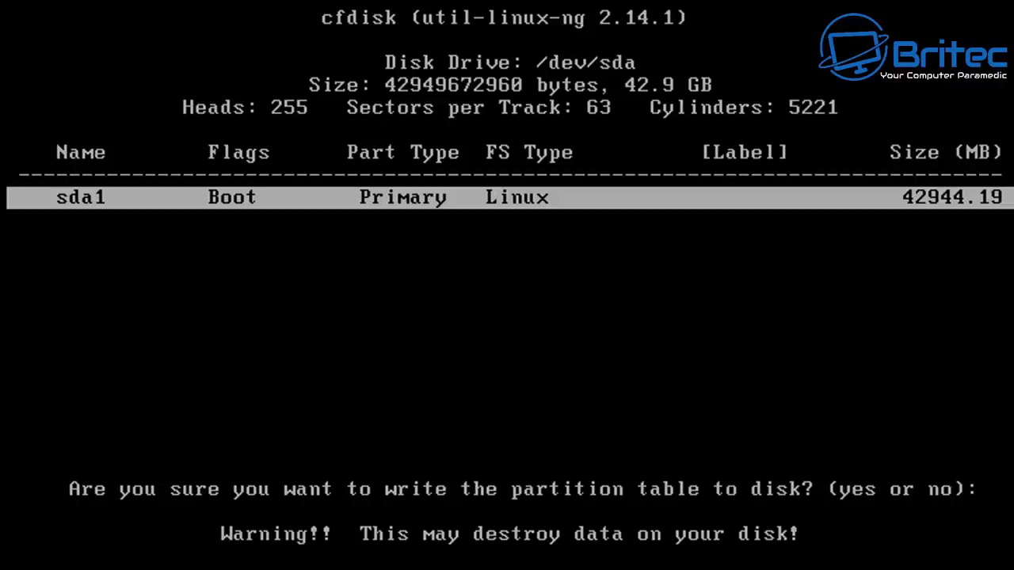
{"action": "type", "text": "ye"}
{"action": "key", "text": "Return"}
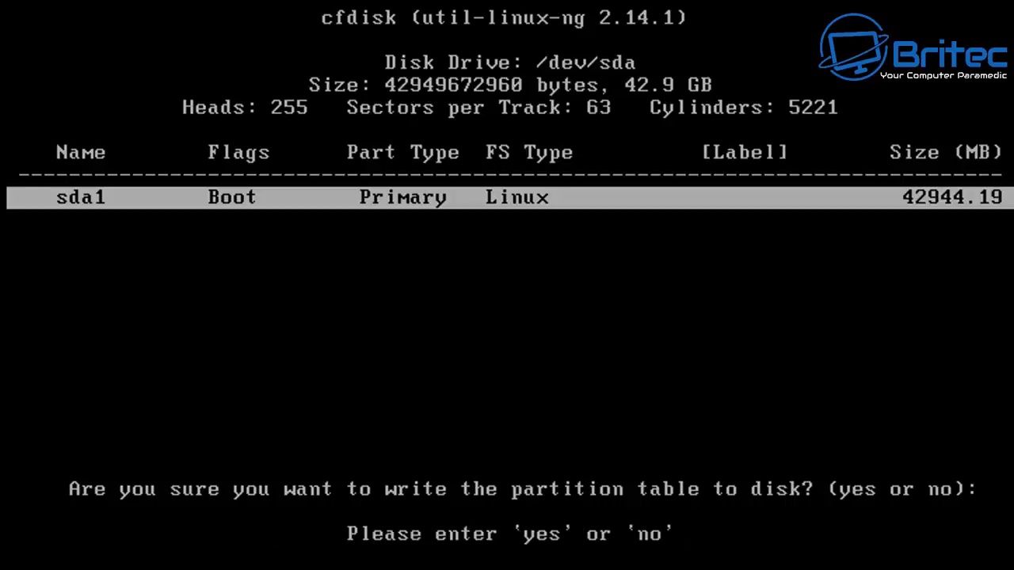
{"action": "type", "text": "yes"}
{"action": "key", "text": "Return"}
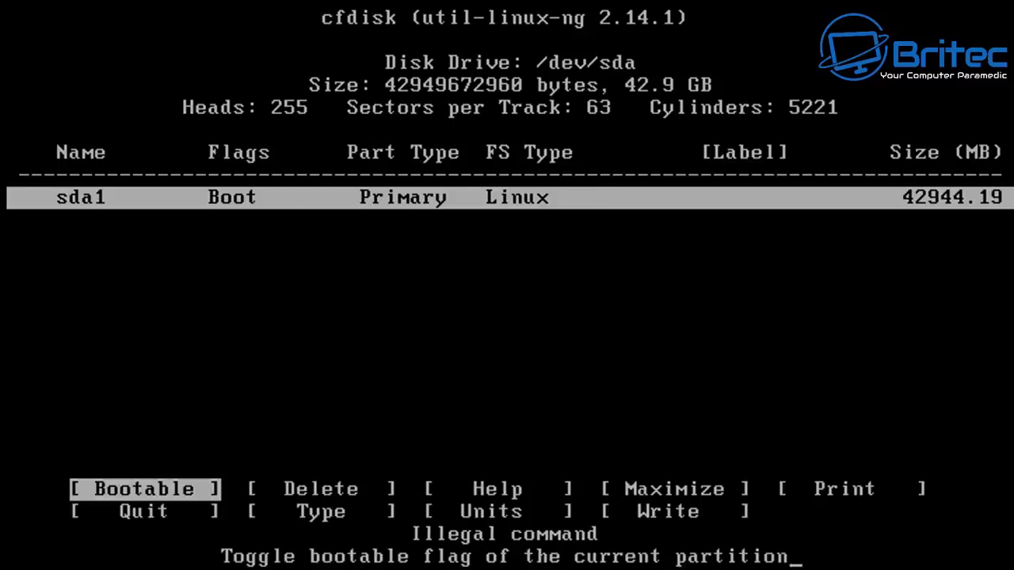
- Quit cfdisk to return to the installer's partition list
{"action": "key", "text": "Down"}
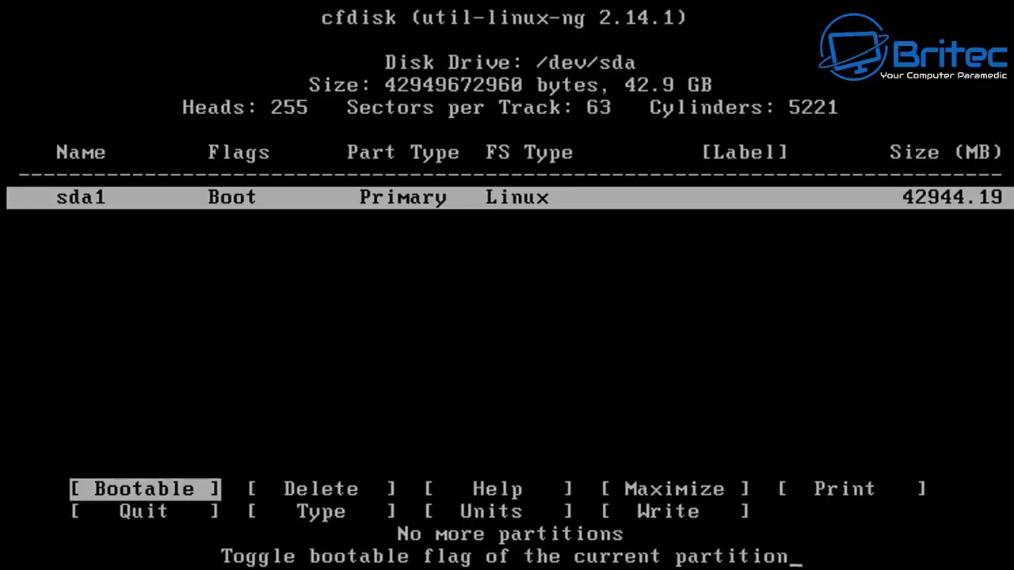
{"action": "key", "text": "Right"}
{"action": "key", "text": "Right"}
{"action": "key", "text": "Right"}
{"action": "key", "text": "Right"}
{"action": "key", "text": "Right"}
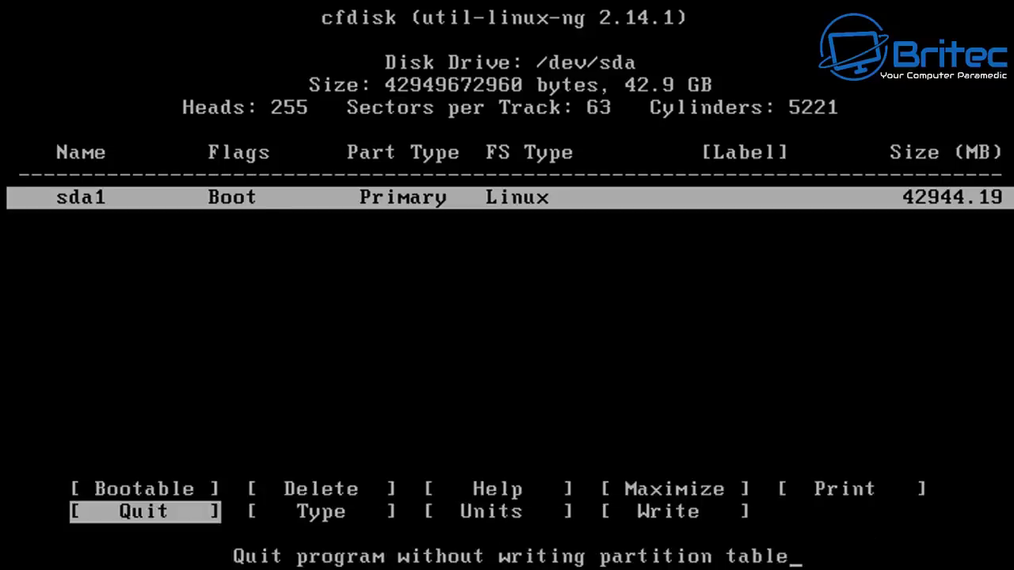
{"action": "key", "text": "Return"}
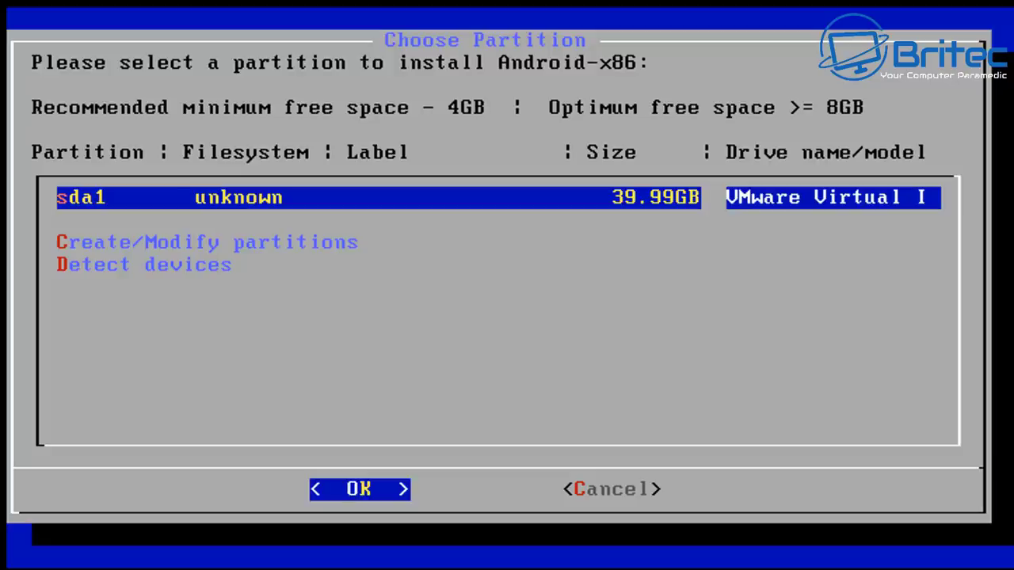
- Select sda1, choose the ext4 filesystem, and confirm formatting it
{"action": "key", "text": "Return"}
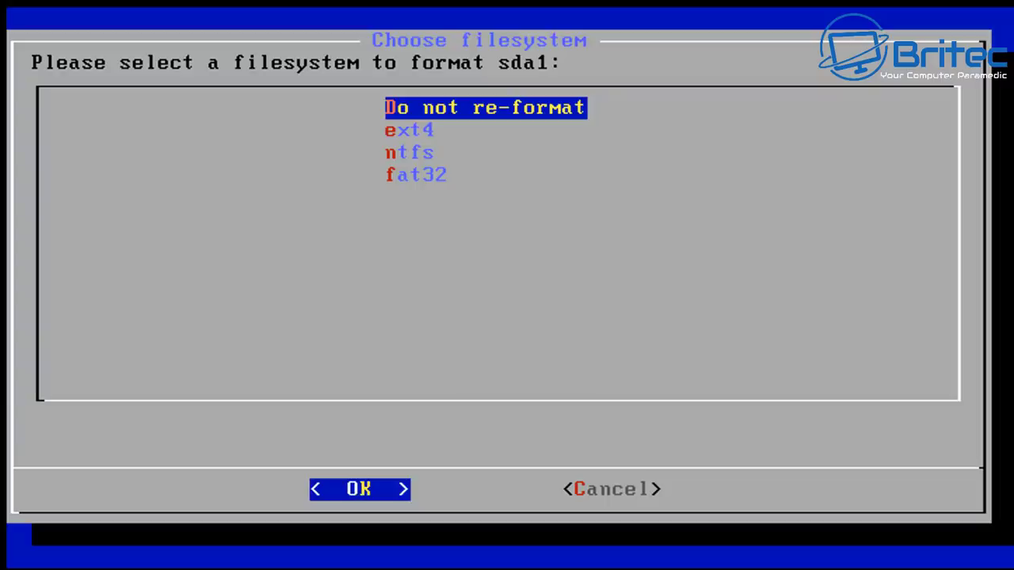
{"action": "key", "text": "Down"}
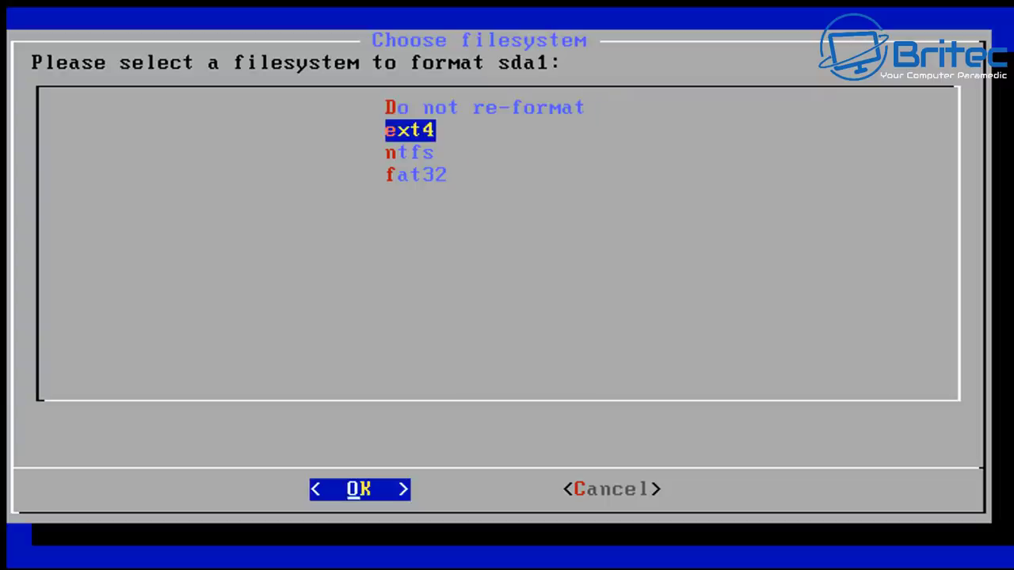
{"action": "key", "text": "Return"}
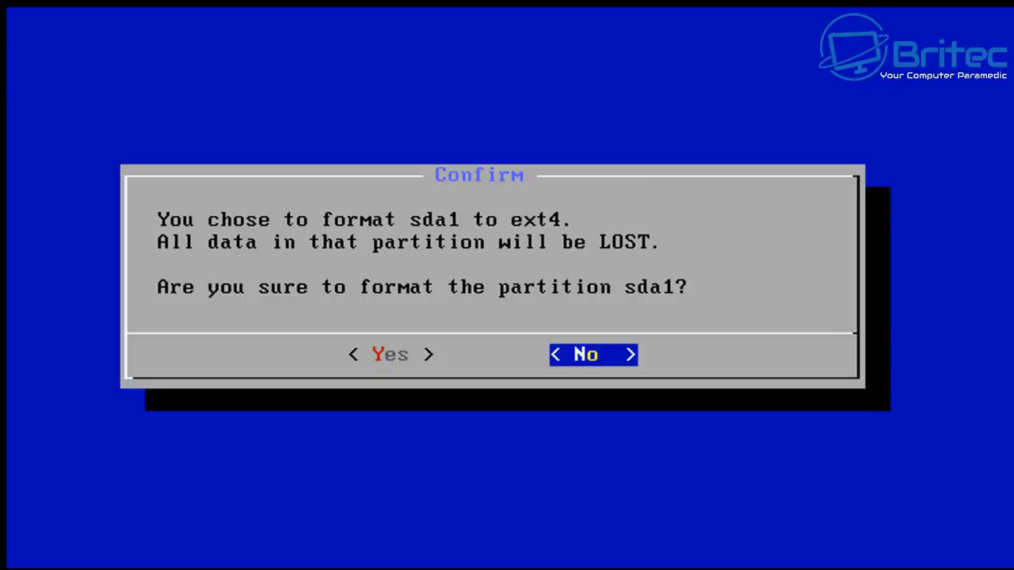
{"action": "key", "text": "Left"}
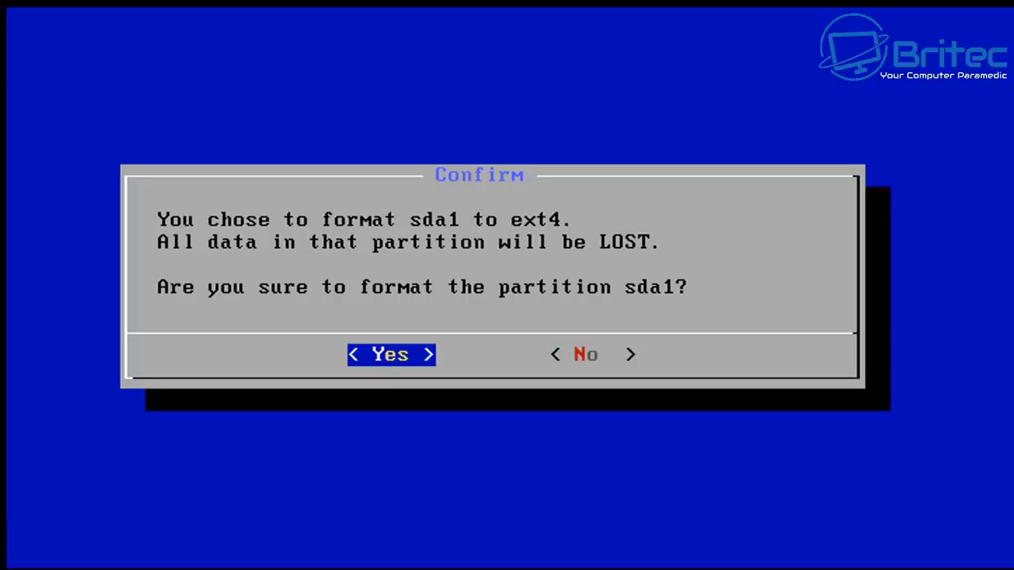
{"action": "key", "text": "Return"}
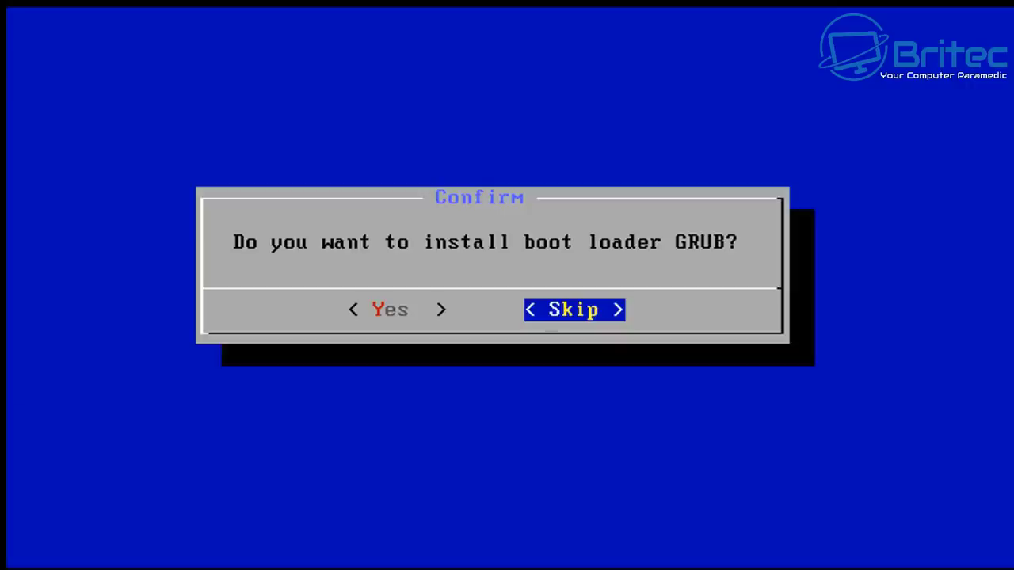
- Install the GRUB boot loader and make /system read-write to start the installation
{"action": "key", "text": "Left"}
{"action": "key", "text": "Return"}
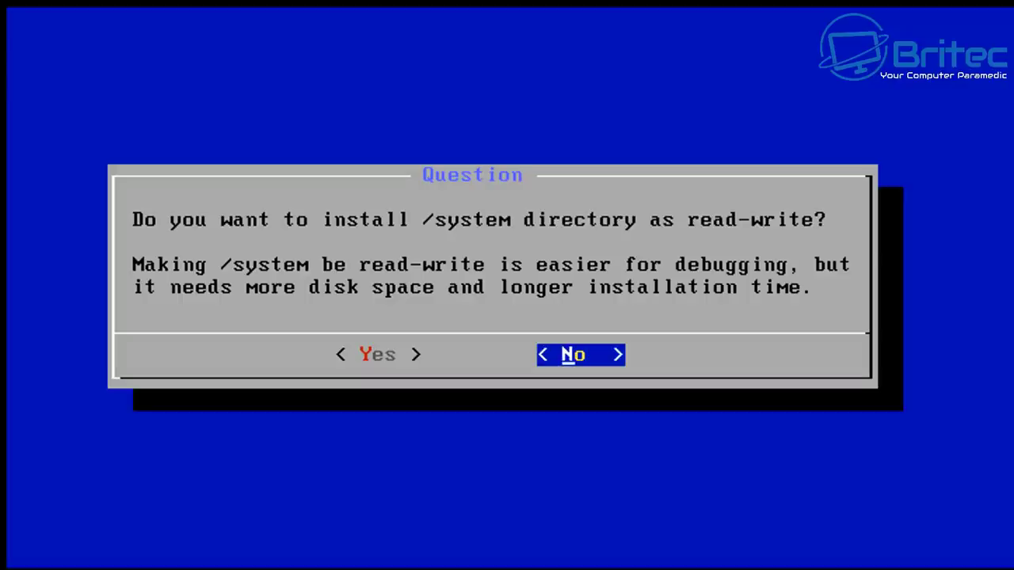
{"action": "key", "text": "Left"}
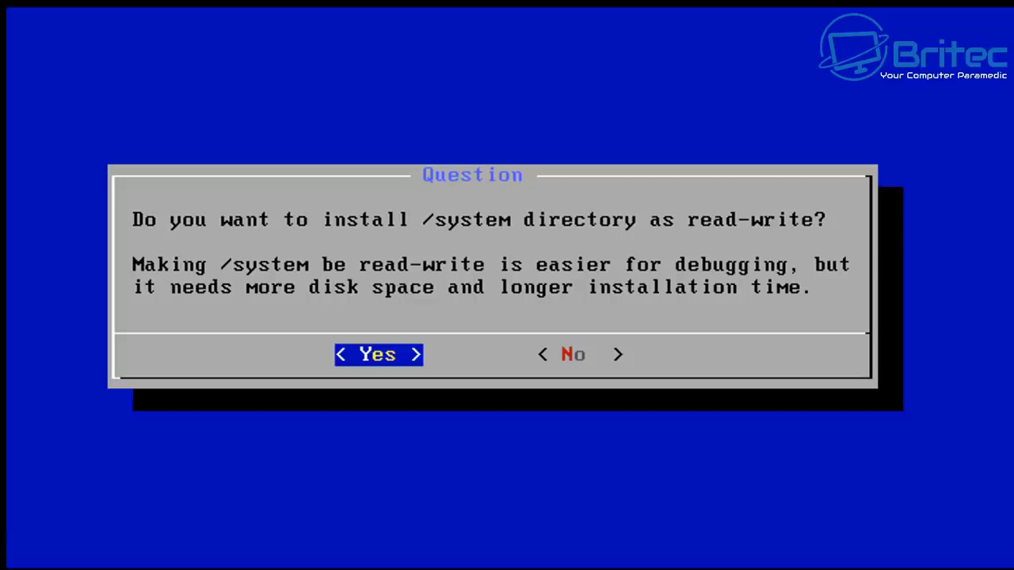
{"action": "key", "text": "Return"}
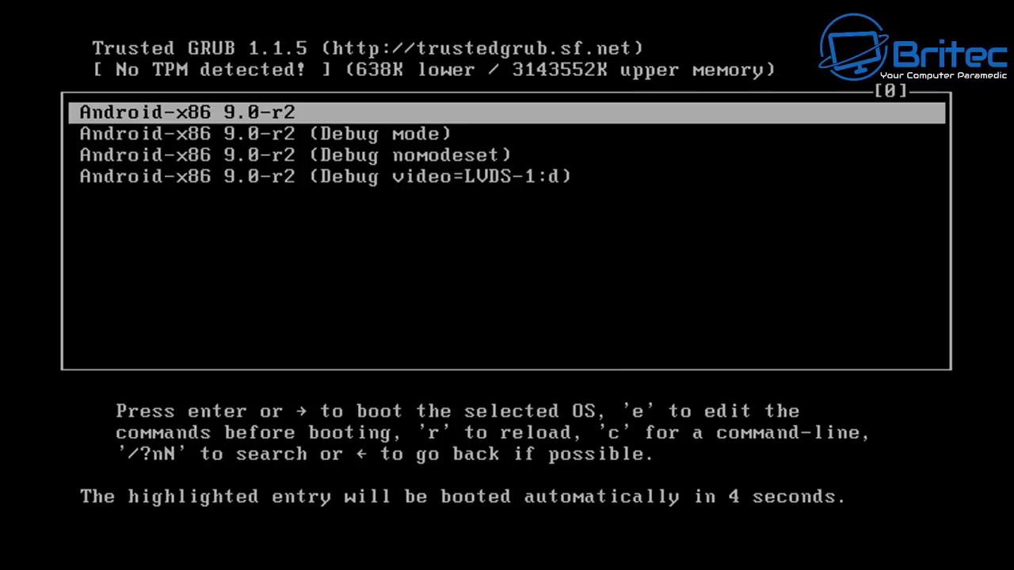
- Halt the GRUB countdown and replace quiet with 'nomodeset xforcevesa' on the Android 9.0-r2 kernel line
{"action": "key", "text": "Up"}
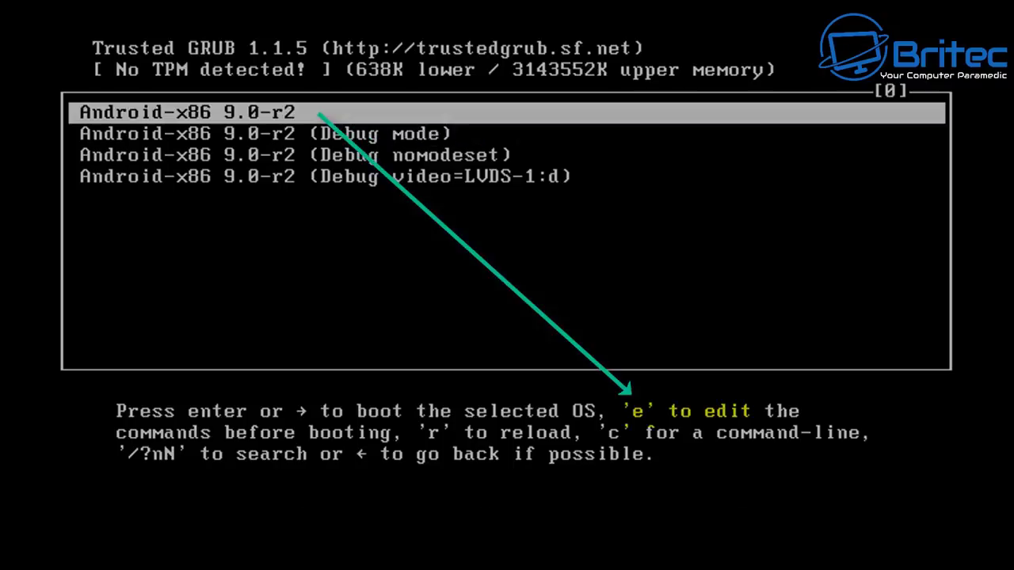
{"action": "key", "text": "e"}
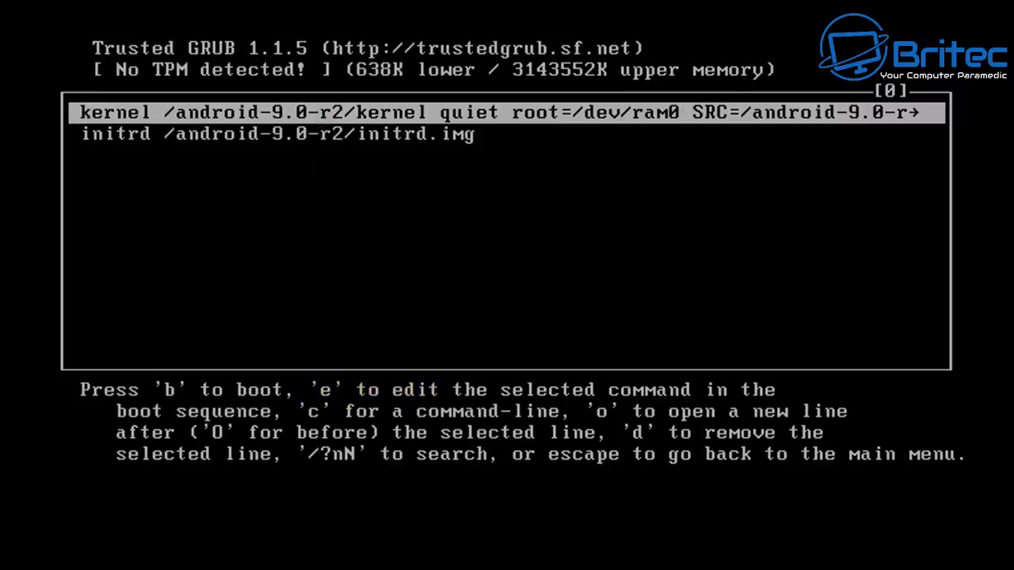
{"action": "key", "text": "e"}
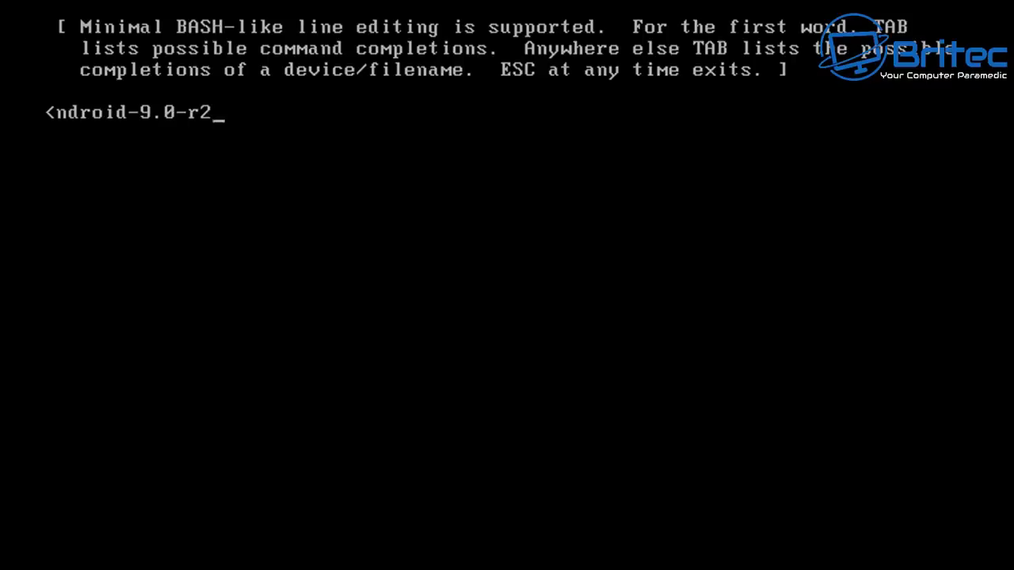
{"action": "key", "text": "Left"}
{"action": "key", "text": "Left"}
{"action": "key", "text": "Left"}
{"action": "key", "text": "Left"}
{"action": "key", "text": "Left"}
{"action": "key", "text": "Left"}
{"action": "key", "text": "Left"}
{"action": "key", "text": "Left"}
{"action": "key", "text": "Left"}
{"action": "key", "text": "Left"}
{"action": "key", "text": "Left"}
{"action": "key", "text": "Left"}
{"action": "key", "text": "Left"}
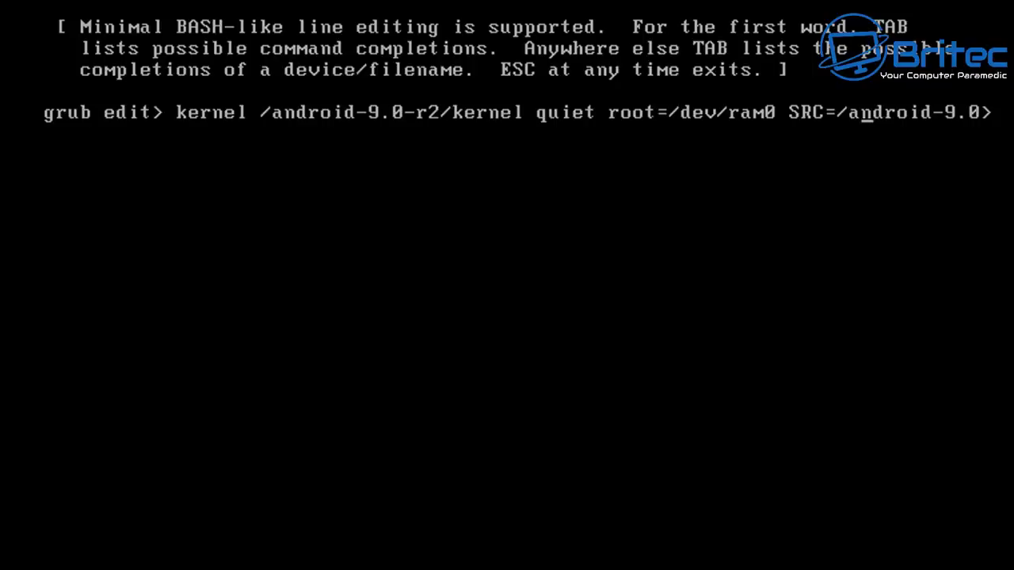
{"action": "key", "text": "Left"}
{"action": "key", "text": "Left"}
{"action": "key", "text": "Left"}
{"action": "key", "text": "Left"}
{"action": "key", "text": "Left"}
{"action": "key", "text": "Left"}
{"action": "key", "text": "Left"}
{"action": "key", "text": "Left"}
{"action": "key", "text": "Left"}
{"action": "key", "text": "Left"}
{"action": "key", "text": "Left"}
{"action": "key", "text": "Left"}
{"action": "key", "text": "Left"}
{"action": "key", "text": "Left"}
{"action": "key", "text": "Left"}
{"action": "key", "text": "Left"}
{"action": "key", "text": "Left"}
{"action": "key", "text": "Left"}
{"action": "key", "text": "Left"}
{"action": "key", "text": "Left"}
{"action": "key", "text": "Left"}
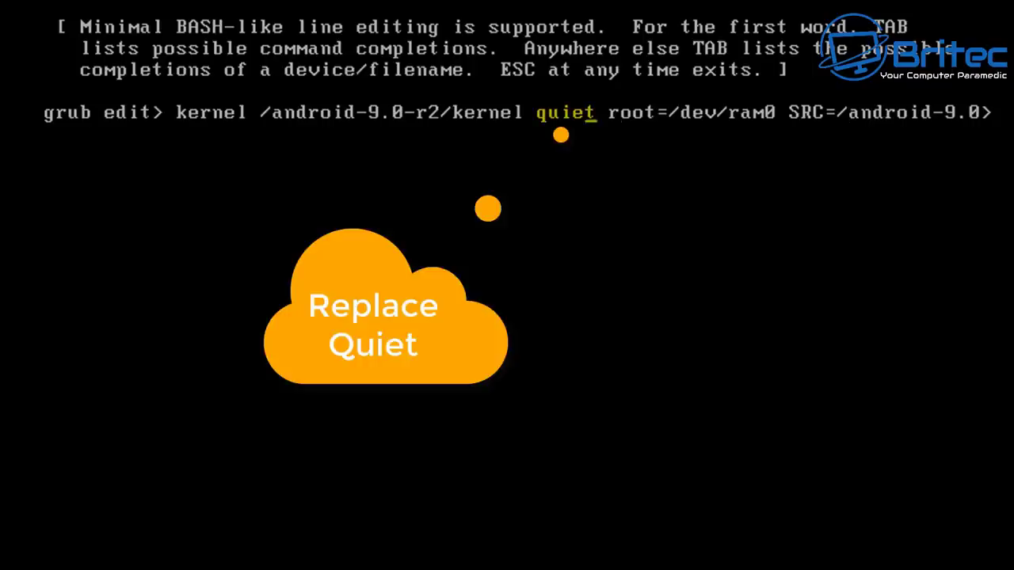
{"action": "key", "text": "BackSpace"}
{"action": "key", "text": "BackSpace"}
{"action": "key", "text": "BackSpace"}
{"action": "key", "text": "BackSpace"}
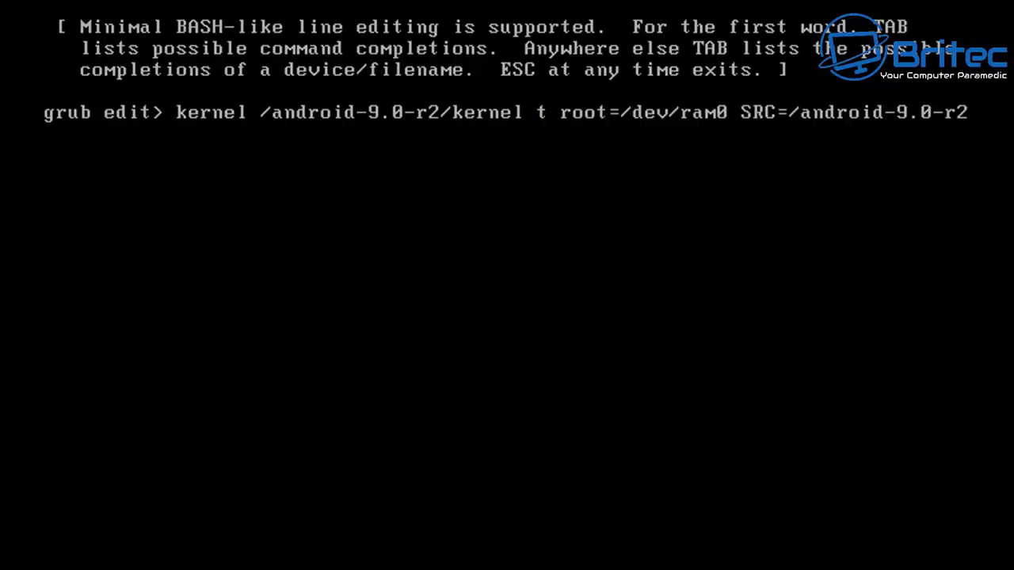
{"action": "key", "text": "Delete"}
{"action": "key", "text": "Delete"}
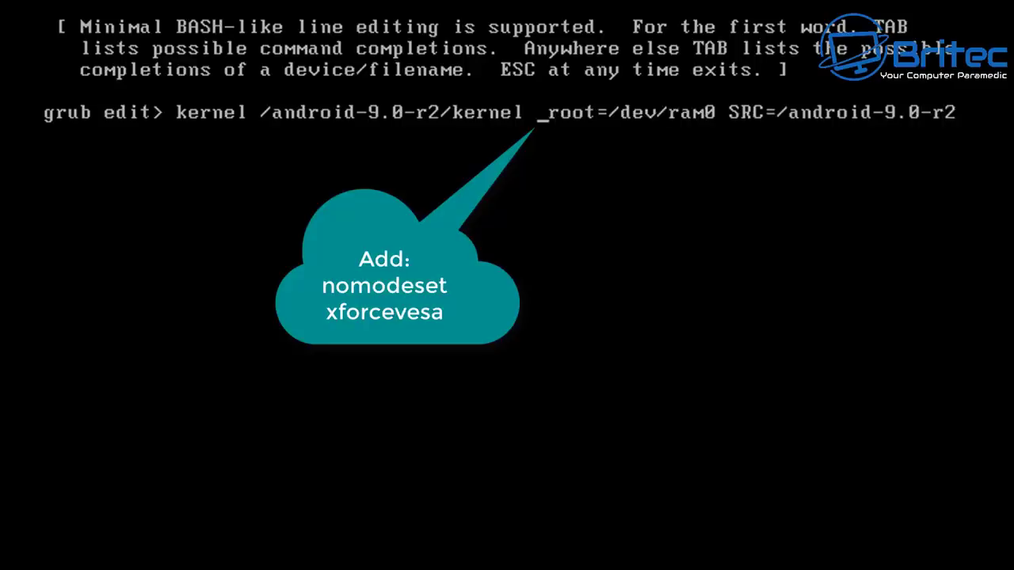
{"action": "type", "text": "n"}
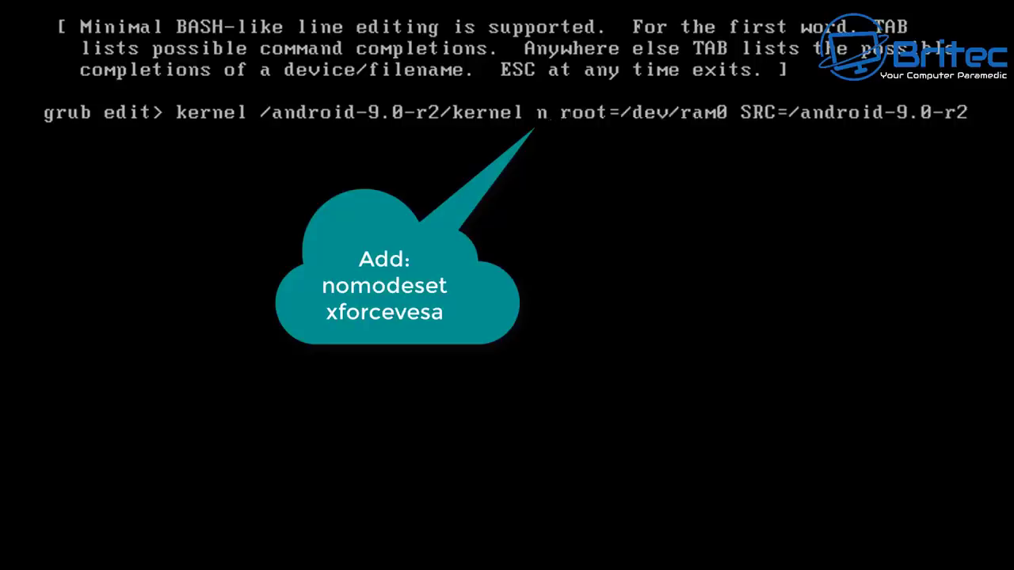
{"action": "type", "text": "o"}
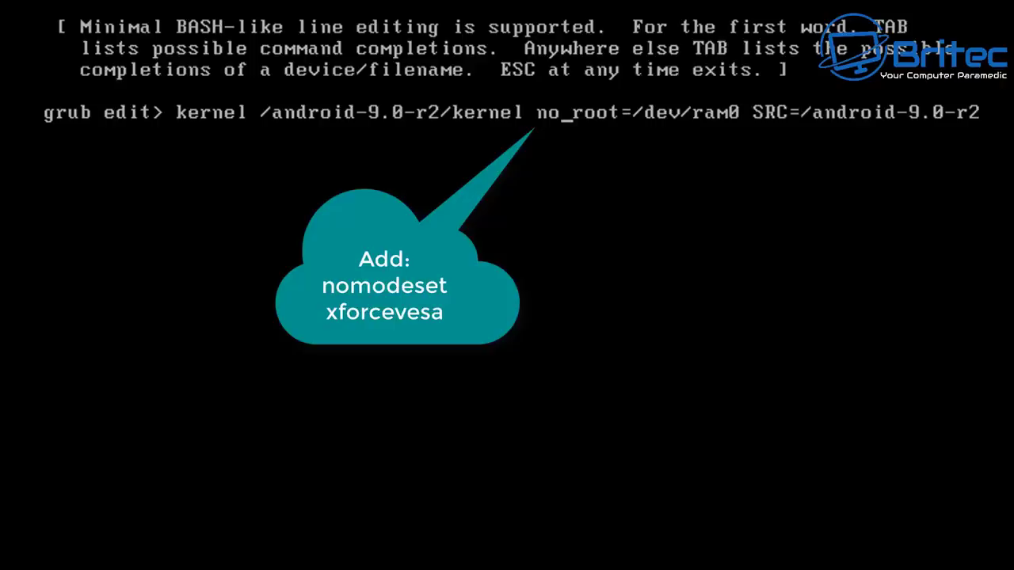
{"action": "type", "text": "mo"}
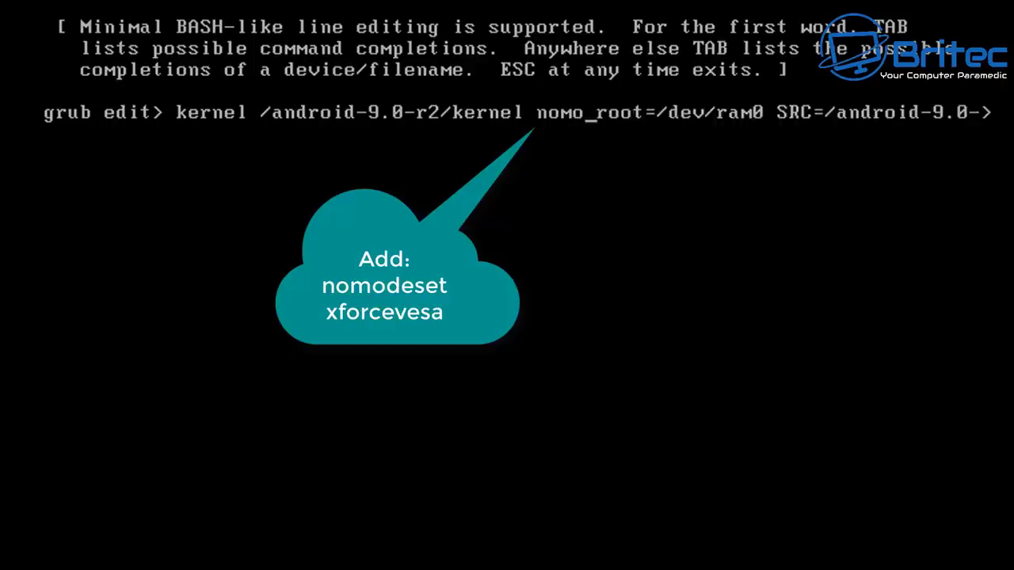
{"action": "type", "text": "des"}
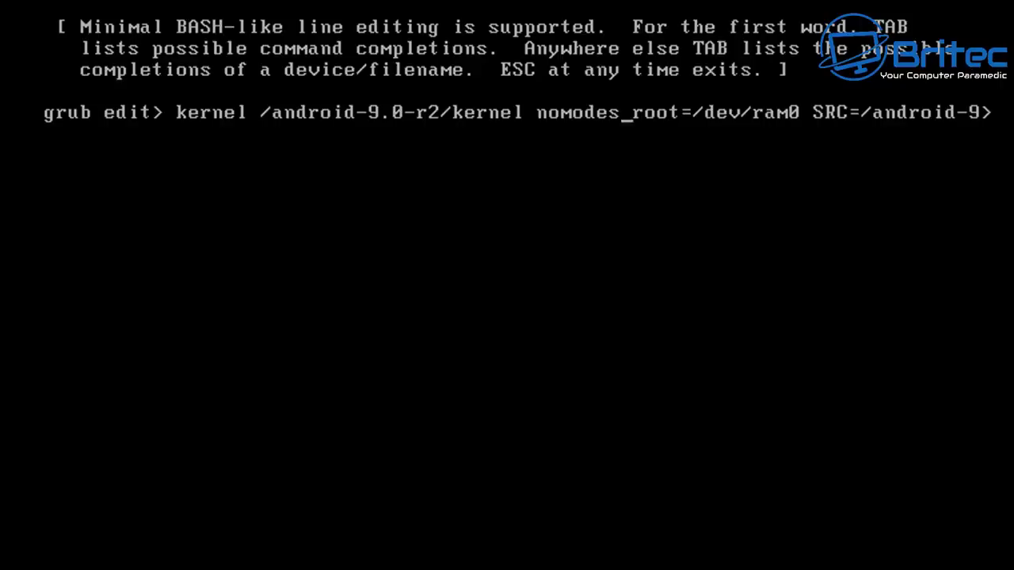
{"action": "type", "text": "et"}
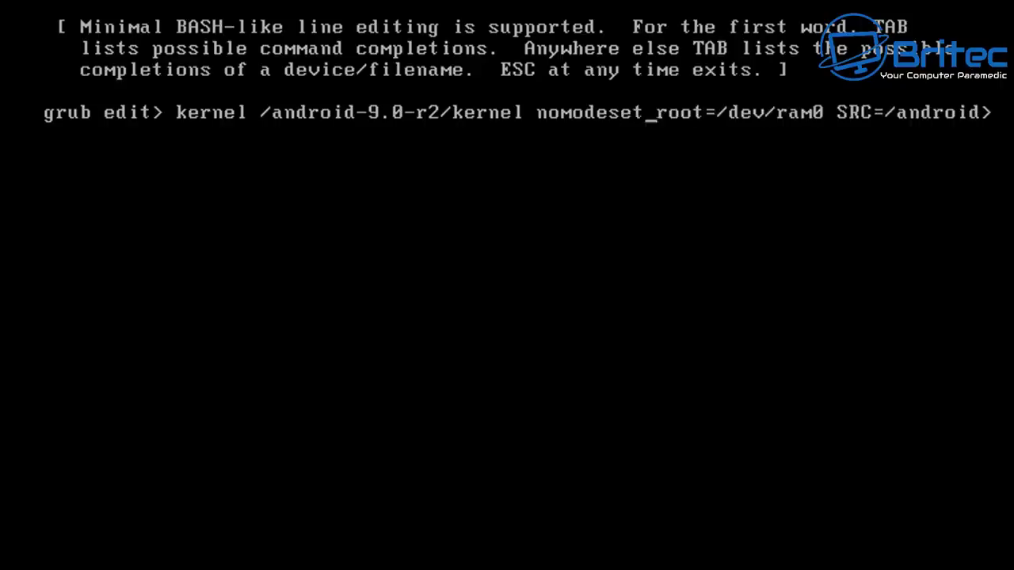
{"action": "type", "text": " xfor "}
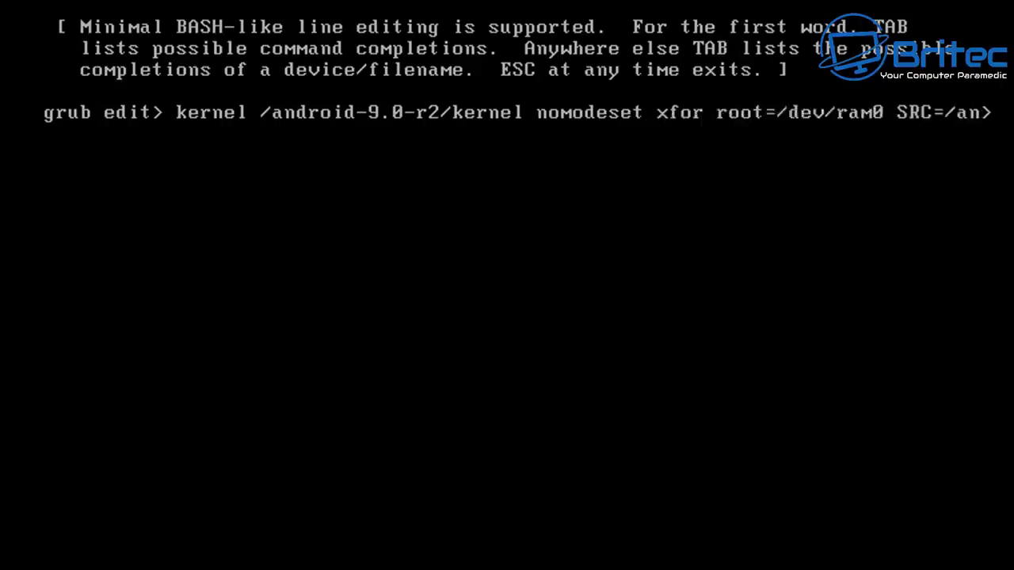
{"action": "type", "text": "ce"}
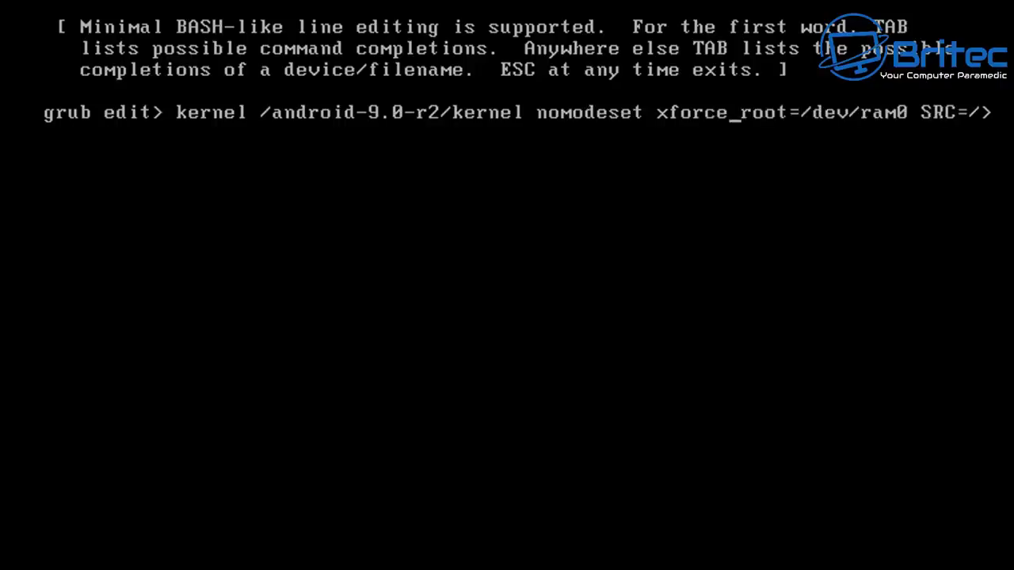
{"action": "type", "text": "ves"}
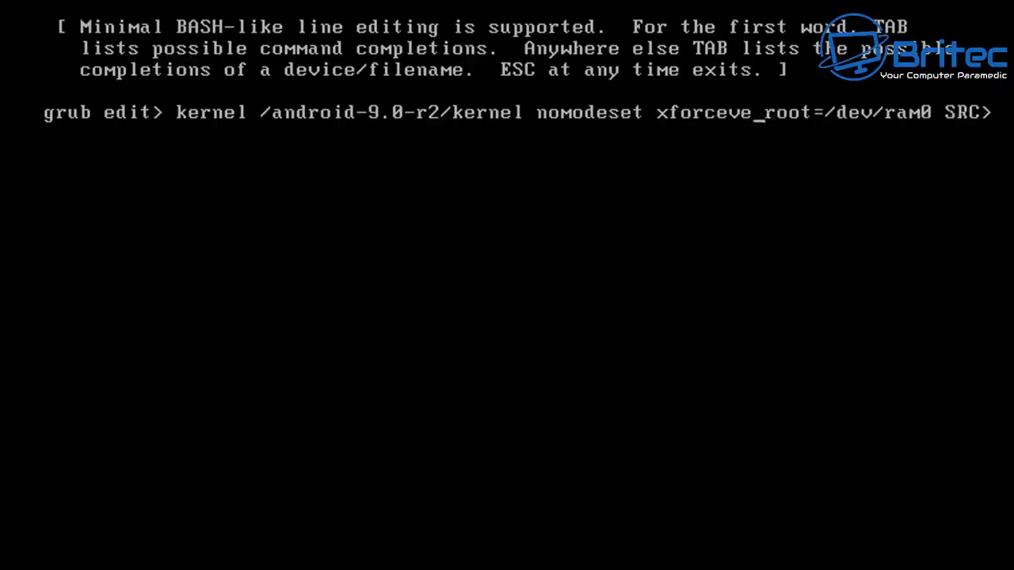
{"action": "type", "text": "a"}
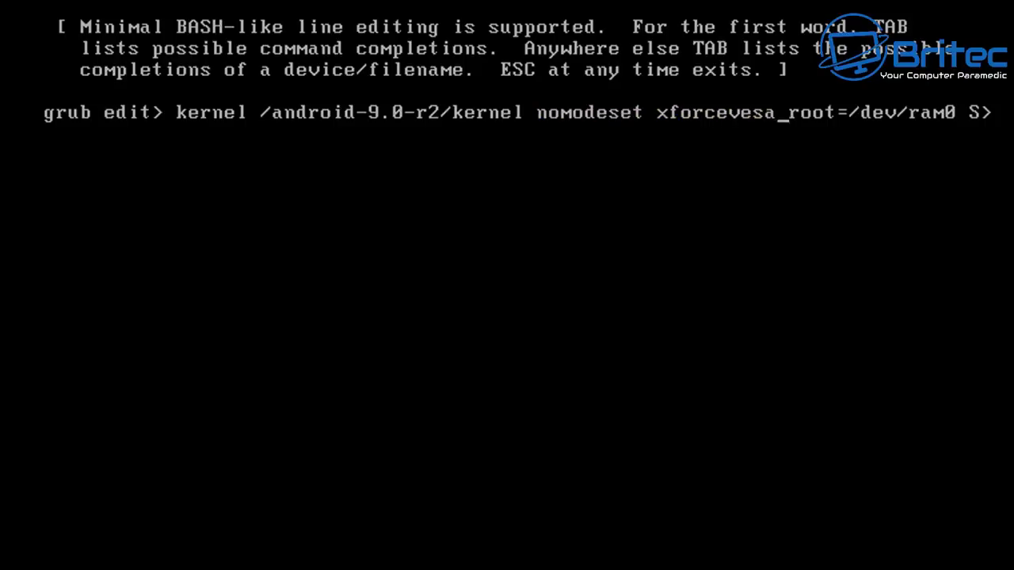
{"action": "key", "text": "Return"}
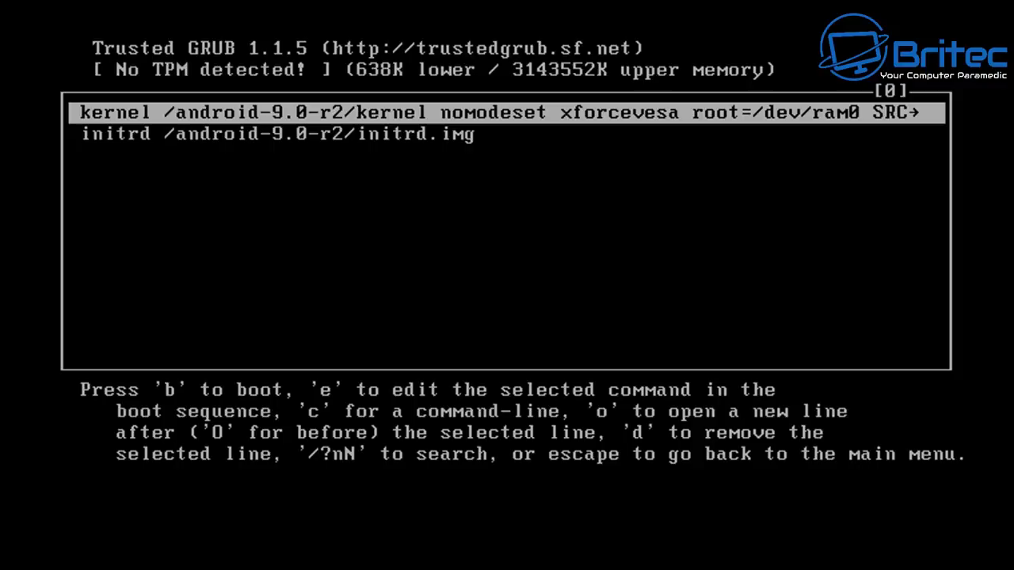
- Boot the edited Android-x86 entry with b, up to the Hi there welcome screen
{"action": "key", "text": "b"}
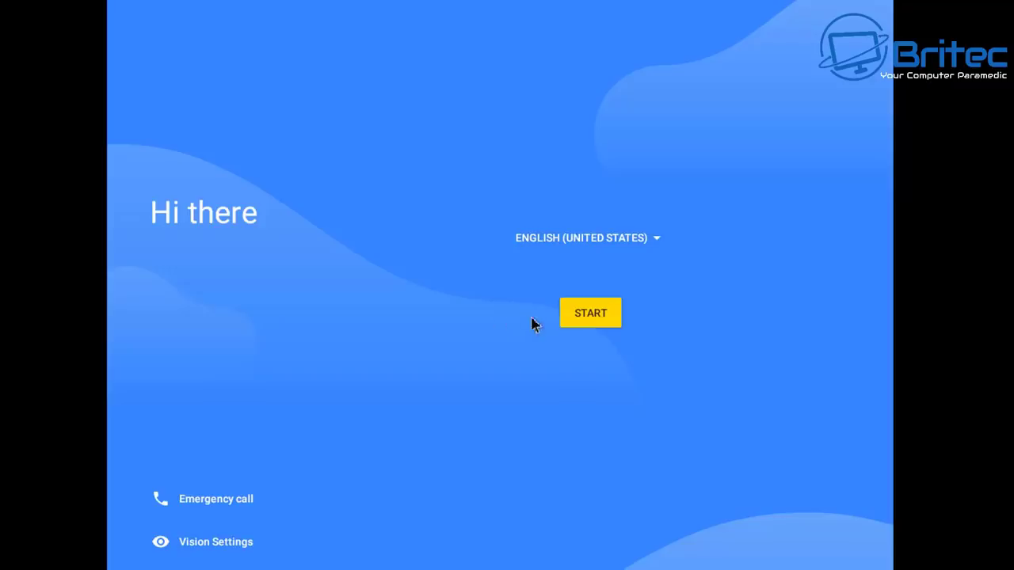
- Start Android setup, skip Wi-Fi, and accept the date and time settings
{"action": "left_click", "coordinate": [593, 325]}
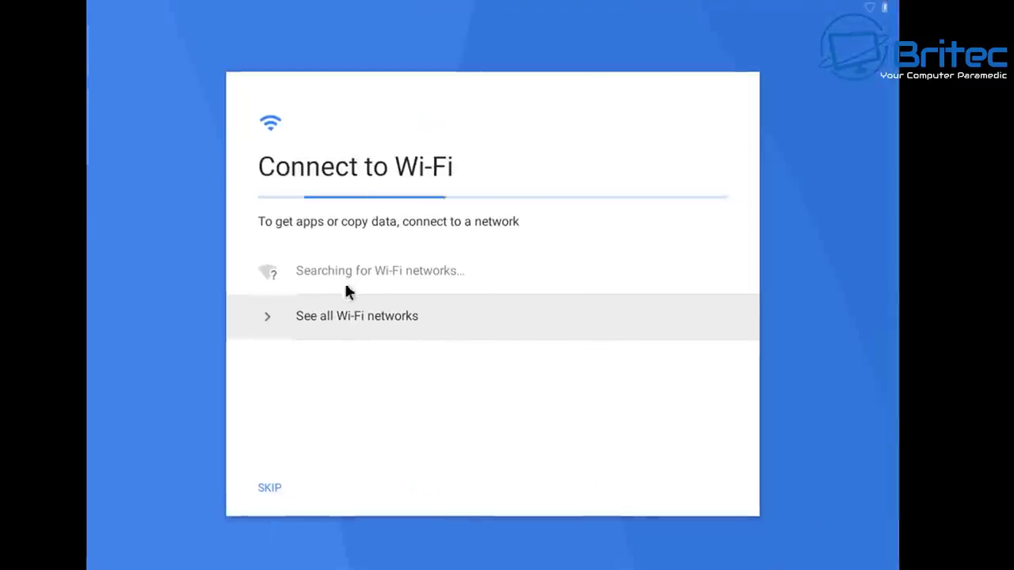
{"action": "left_click", "coordinate": [266, 494]}
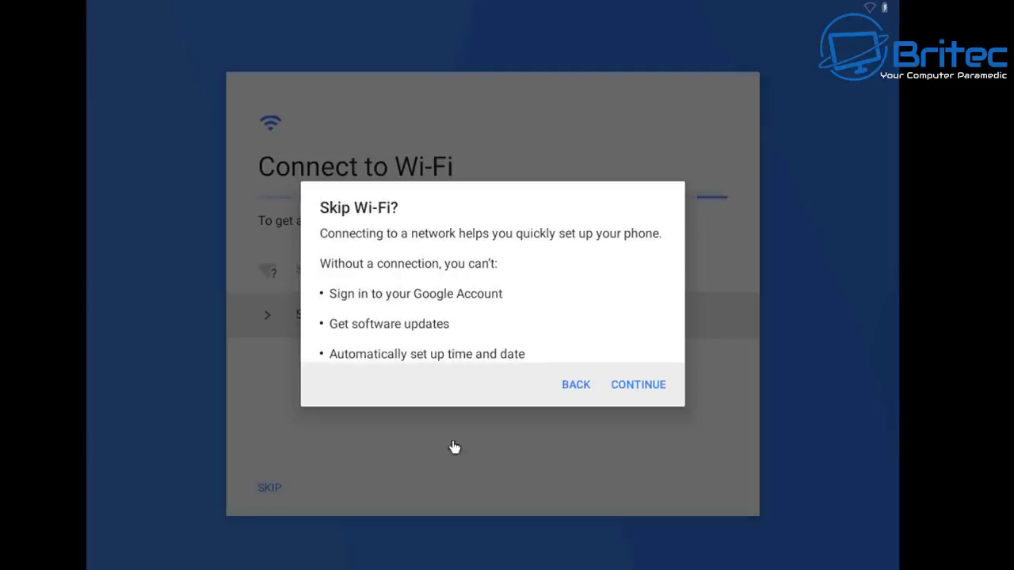
{"action": "left_click", "coordinate": [637, 388]}
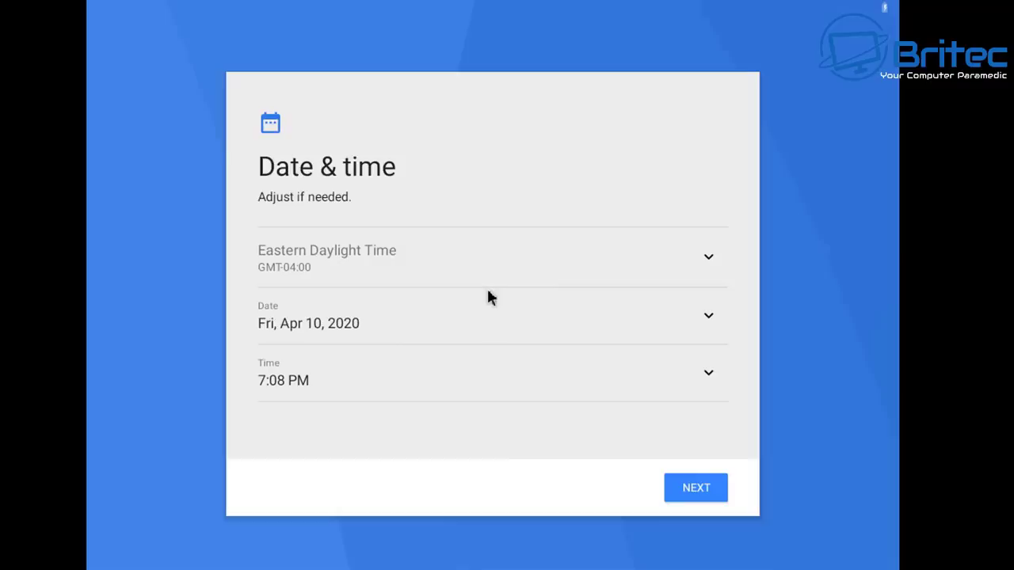
{"action": "left_click", "coordinate": [690, 491]}
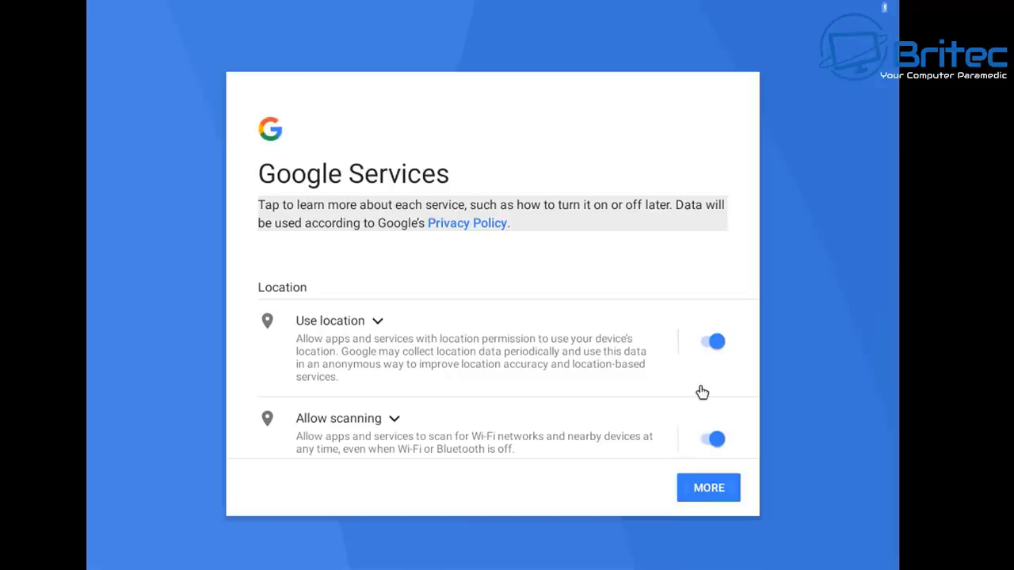
- Turn off location and usage diagnostics, then accept the Google services terms
{"action": "left_click", "coordinate": [713, 343]}
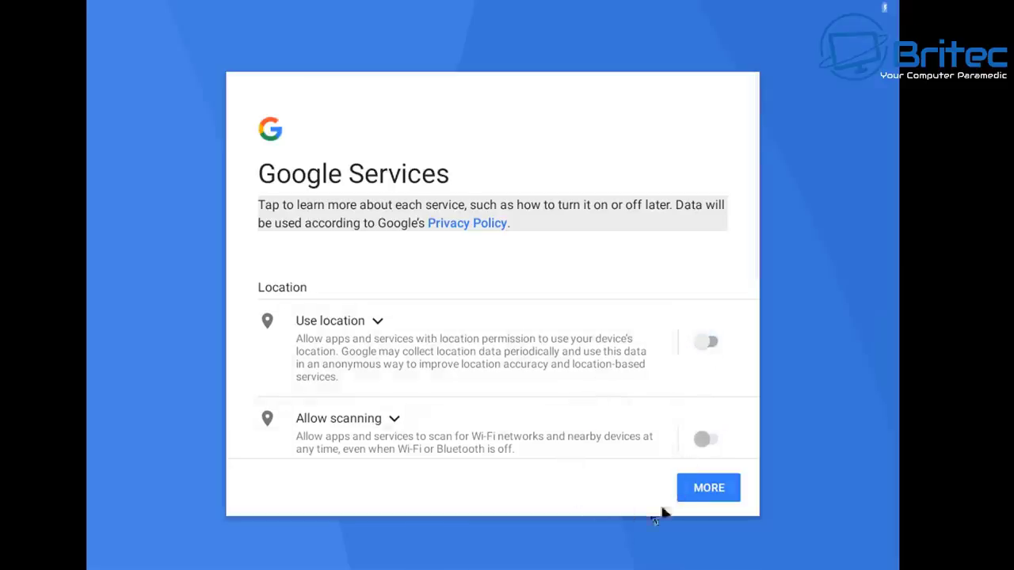
{"action": "left_click", "coordinate": [721, 491]}
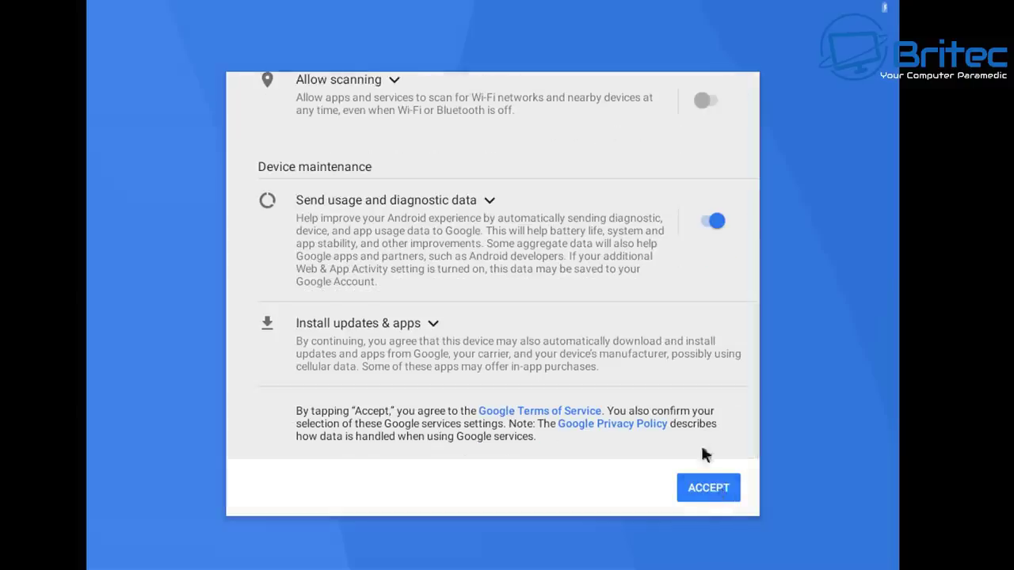
{"action": "left_click", "coordinate": [714, 224]}
{"action": "left_click", "coordinate": [708, 489]}
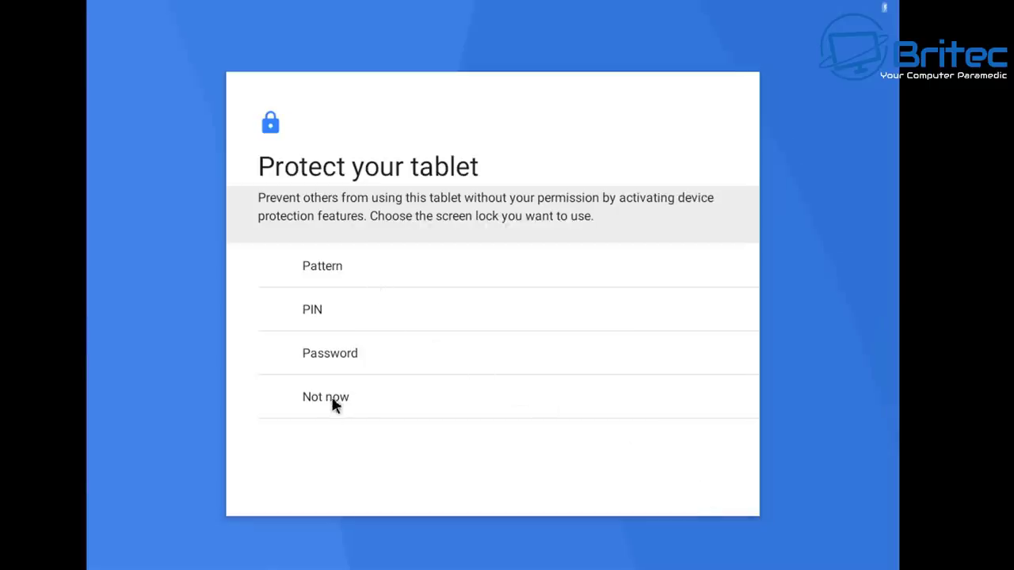
- Choose Not now for the screen lock and confirm with SKIP ANYWAY
{"action": "key", "text": "Tab"}
{"action": "key", "text": "Tab"}
{"action": "key", "text": "Tab"}
{"action": "key", "text": "Tab"}
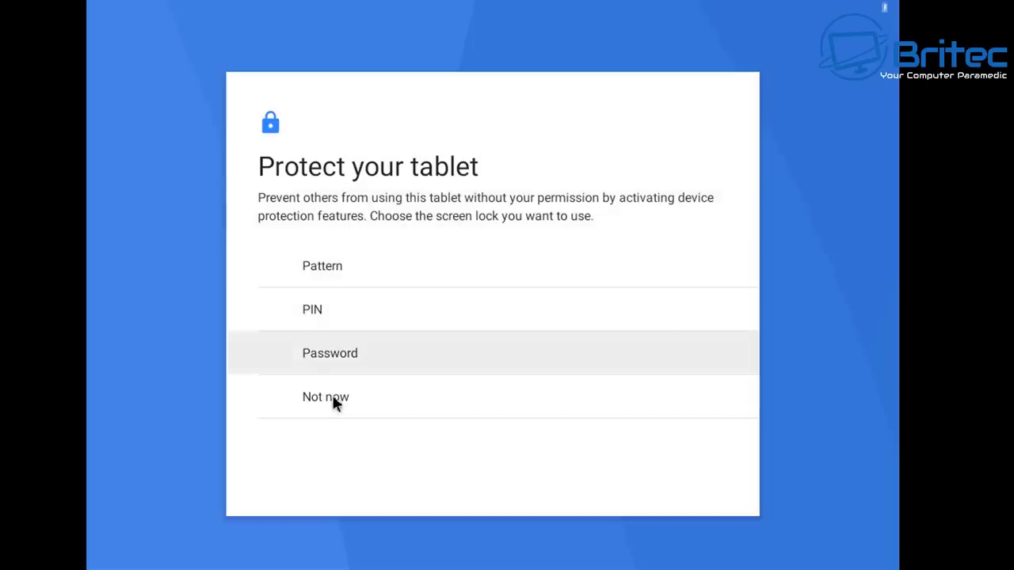
{"action": "key", "text": "Return"}
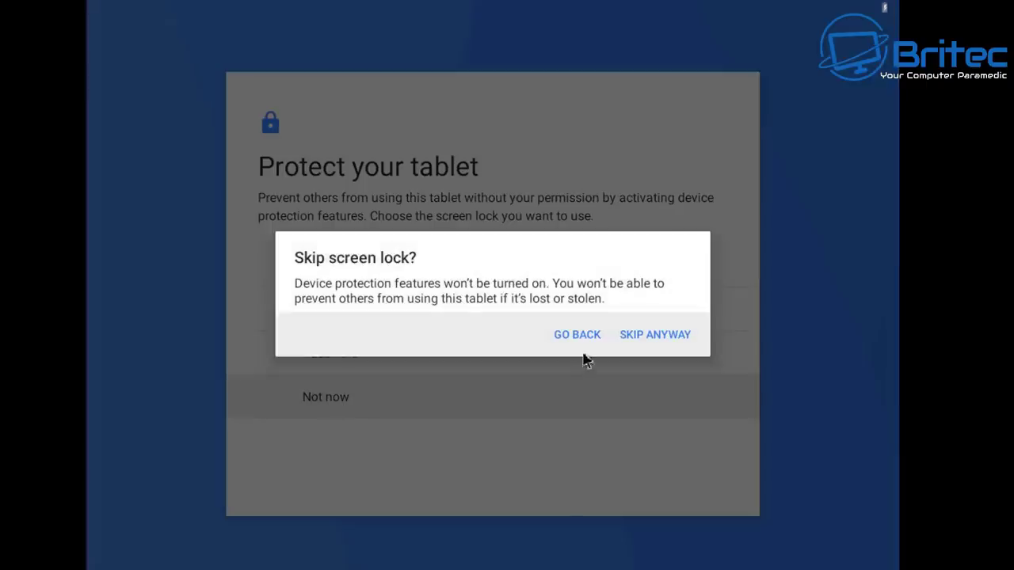
{"action": "left_click", "coordinate": [650, 335]}
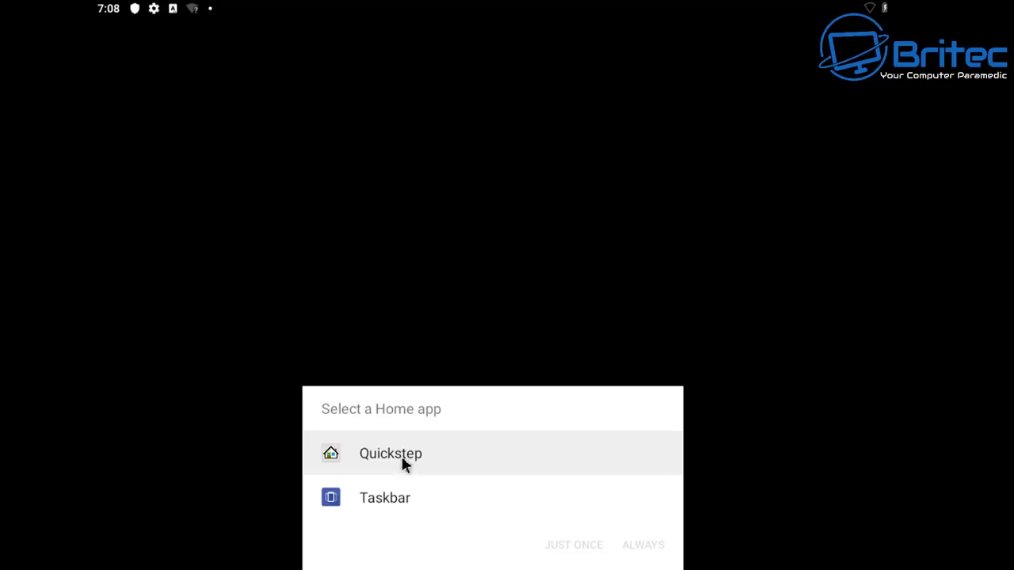
- Set Taskbar as the home app, then open and close its app drawer
{"action": "left_click", "coordinate": [382, 497]}
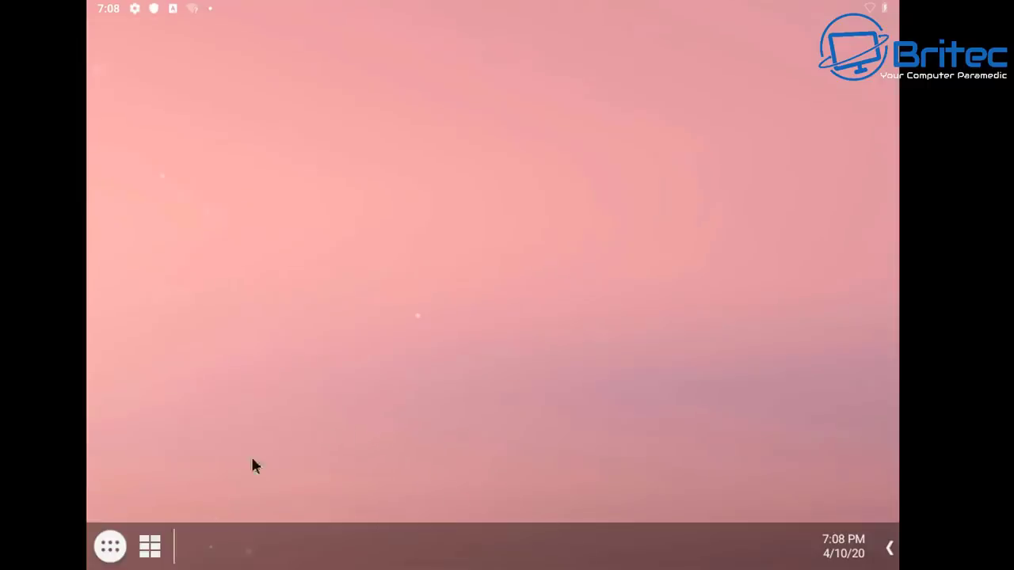
{"action": "left_click", "coordinate": [113, 550]}
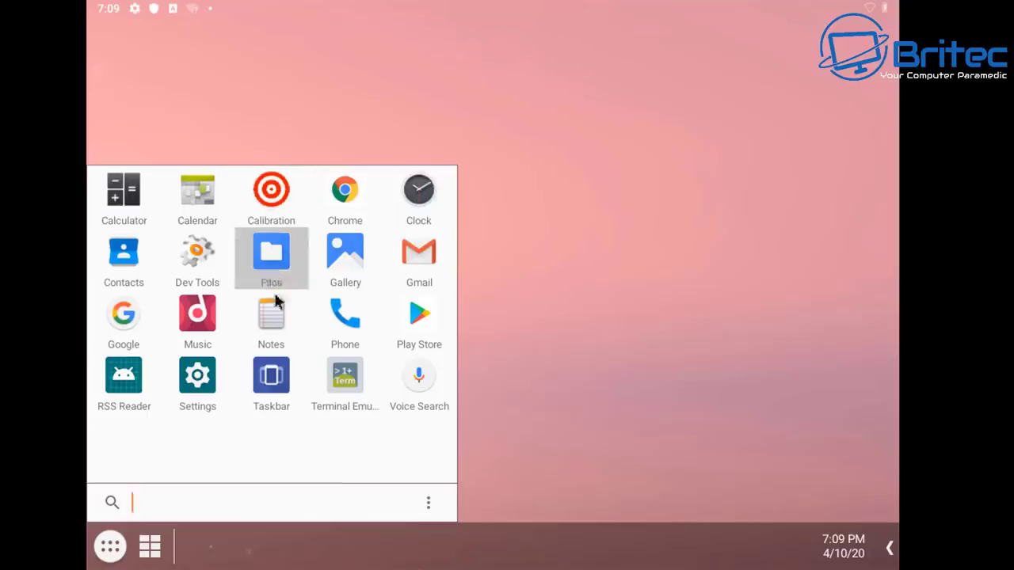
{"action": "left_click", "coordinate": [545, 442]}
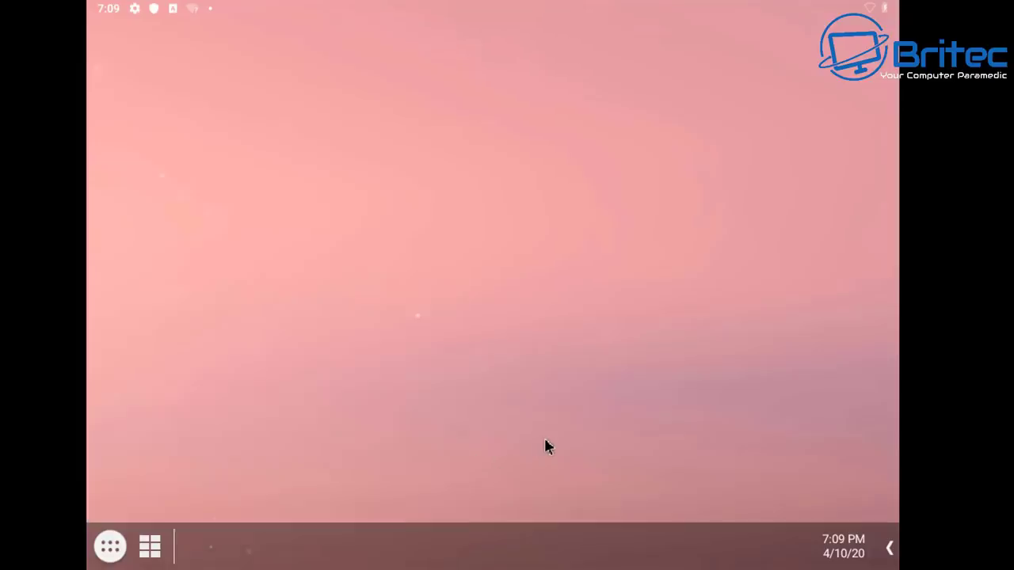
- Enable Taskbar's widget dashboard mode with the grid icon on the taskbar
{"action": "left_click", "coordinate": [150, 547]}
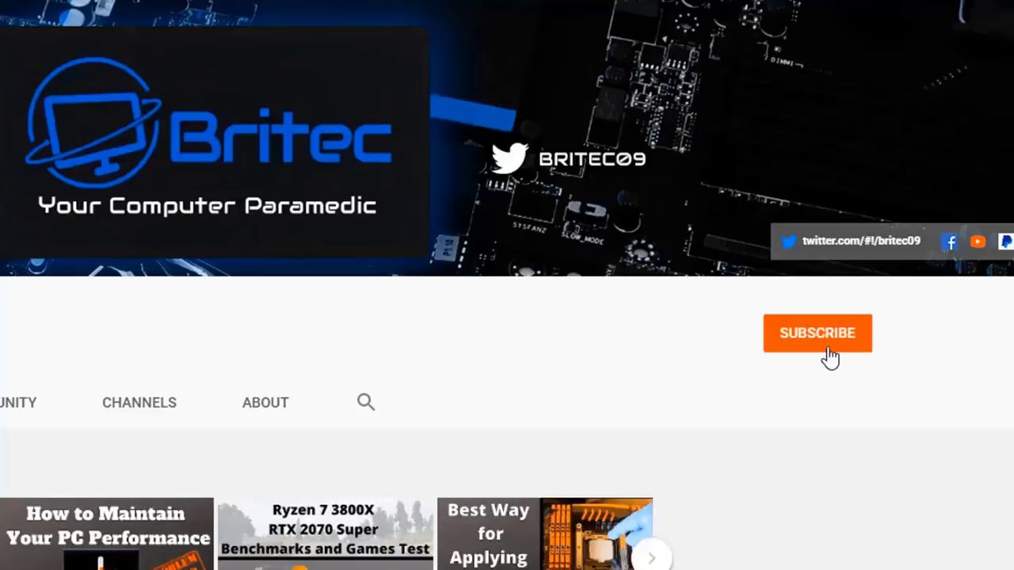
- Subscribe to the Britec channel and set its bell notifications to All
{"action": "left_click", "coordinate": [829, 356]}
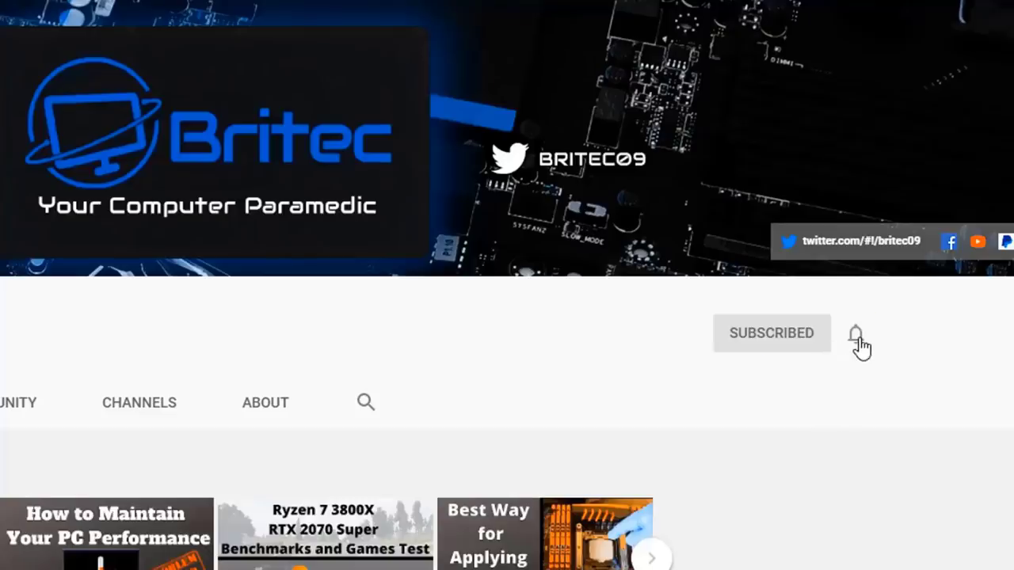
{"action": "left_click", "coordinate": [857, 339]}
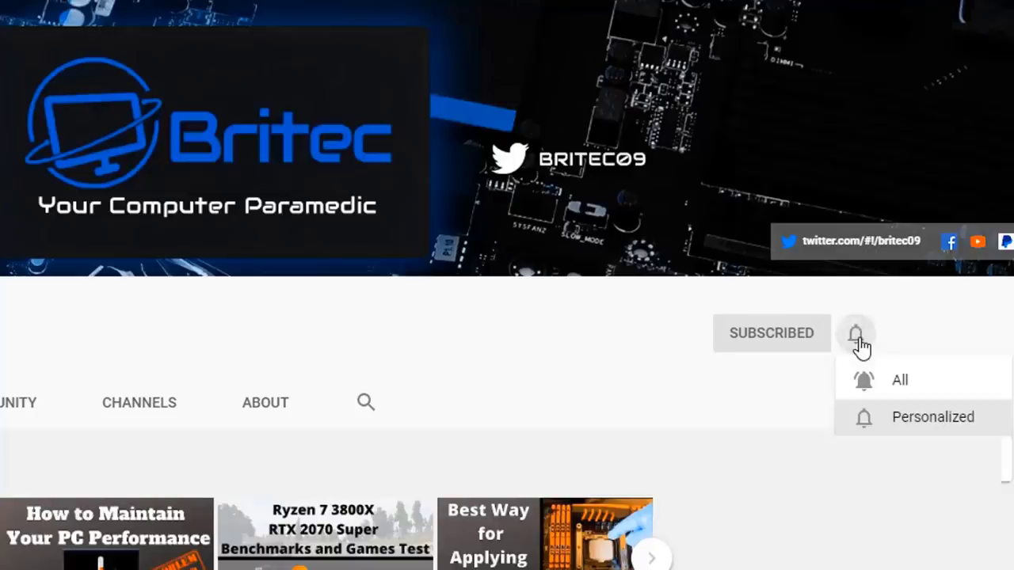
{"action": "left_click", "coordinate": [882, 386]}
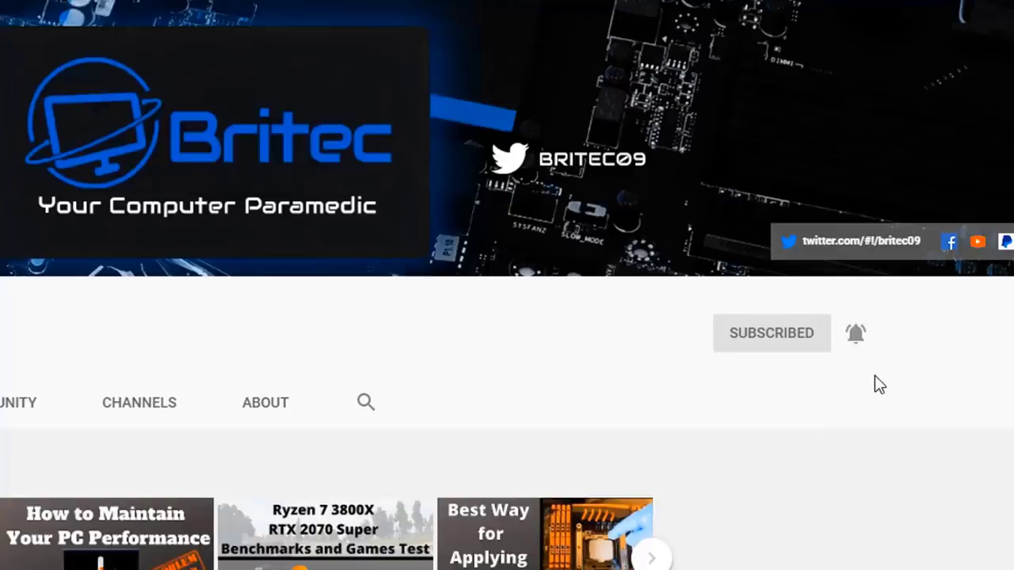